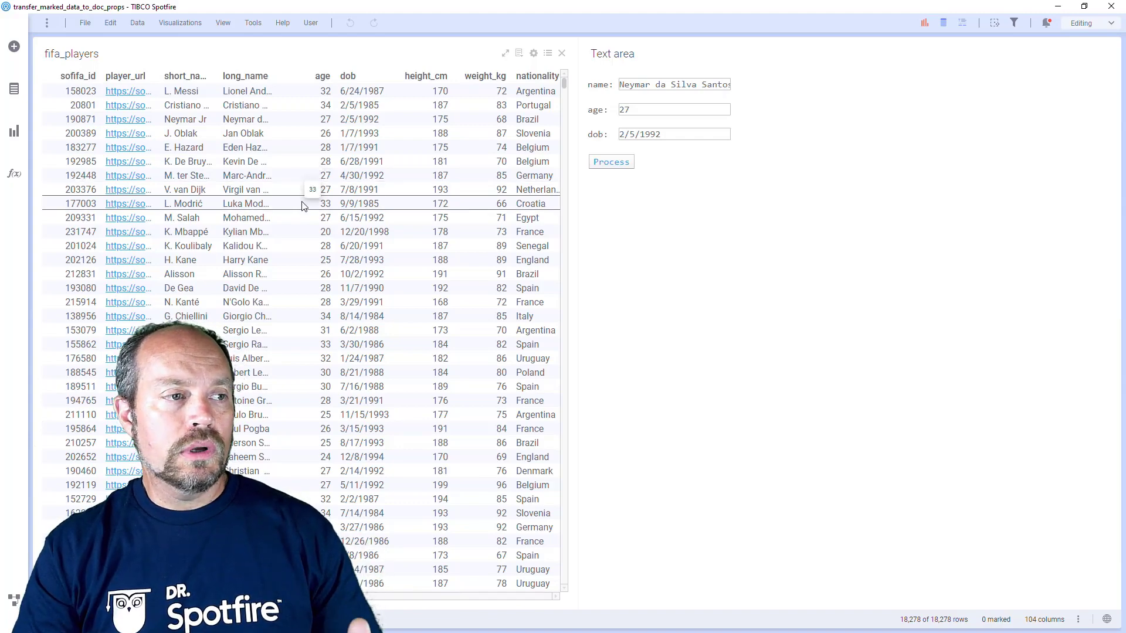
Mark rows ter Stegen to Kane, then mark only E. Hazard to show age 28, dob 1/7/1991.
{"action": "left_click_drag", "start_coordinate": [250, 176], "coordinate": [253, 260]}
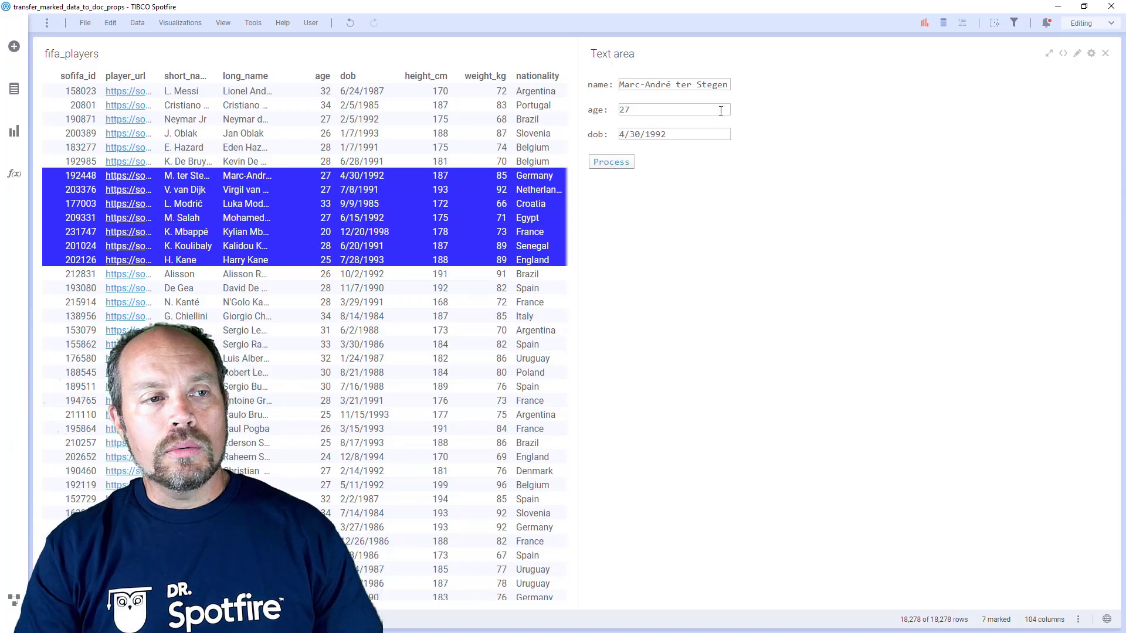
{"action": "left_click", "coordinate": [360, 149]}
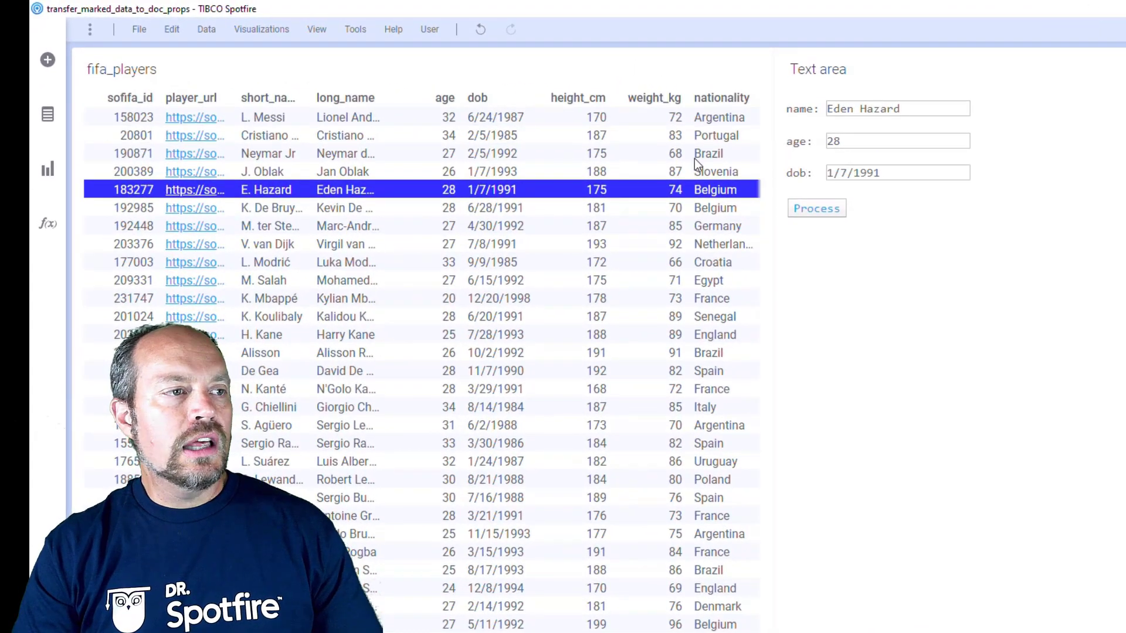
{"action": "left_click", "coordinate": [139, 29]}
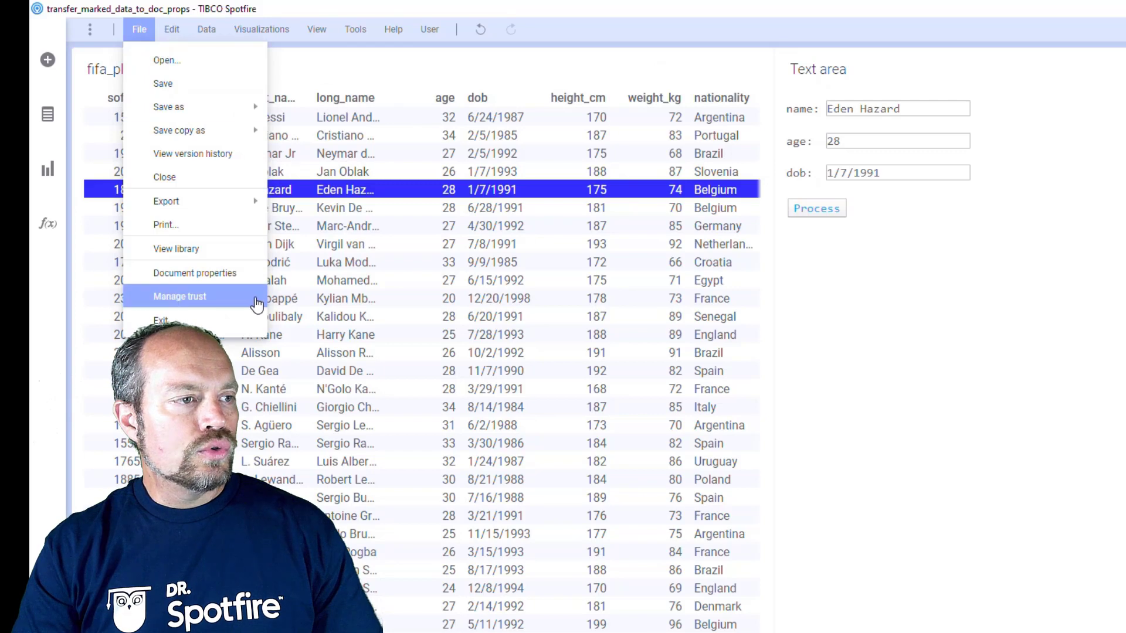
{"action": "left_click", "coordinate": [239, 273]}
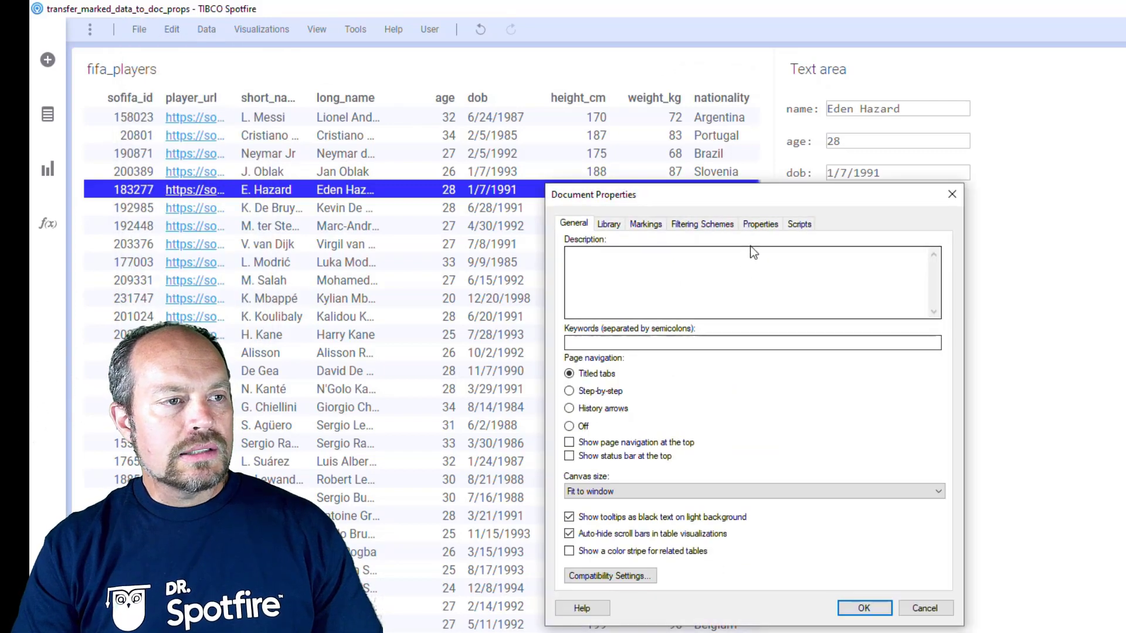
{"action": "left_click", "coordinate": [760, 224]}
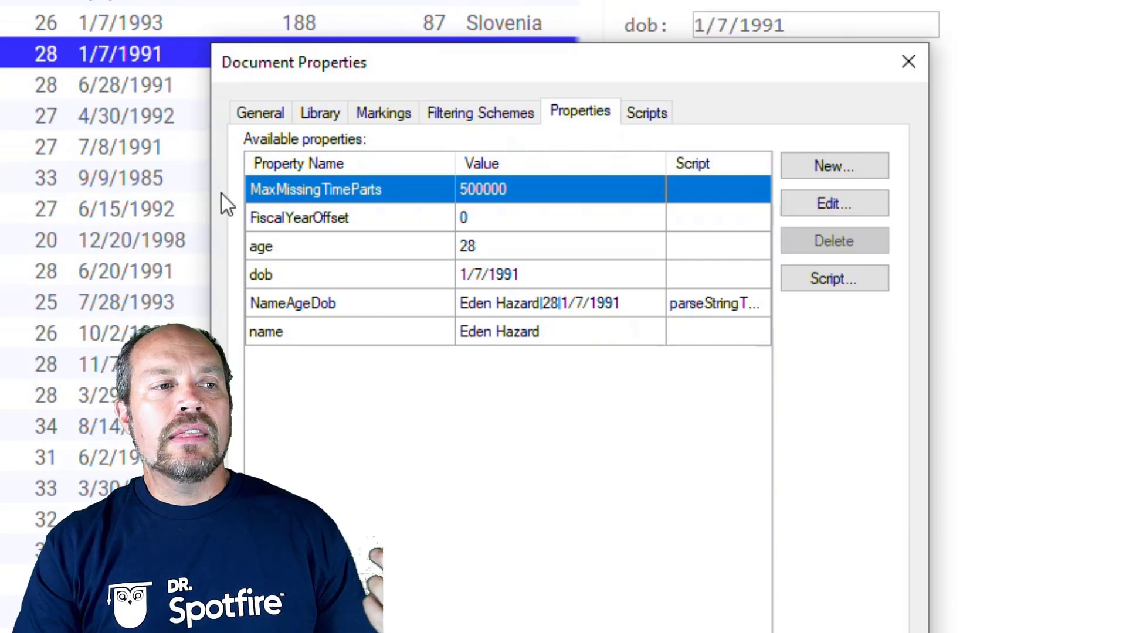
{"action": "left_click", "coordinate": [604, 303]}
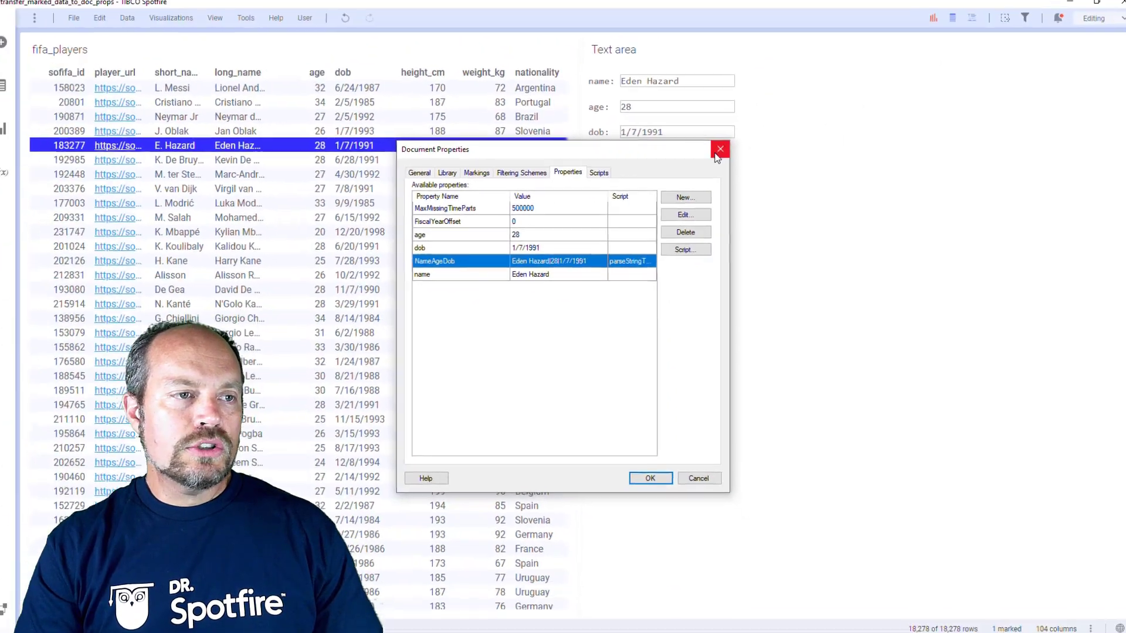
{"action": "left_click", "coordinate": [908, 62]}
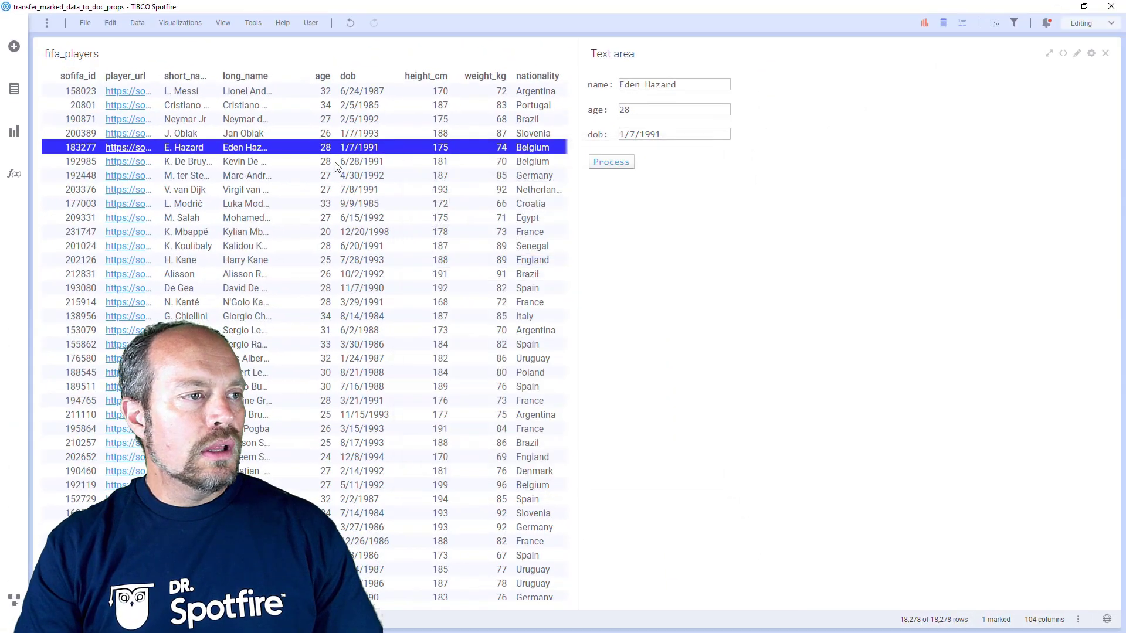
Open the passthrough data function's script from Data Function Properties.
{"action": "left_click", "coordinate": [137, 23]}
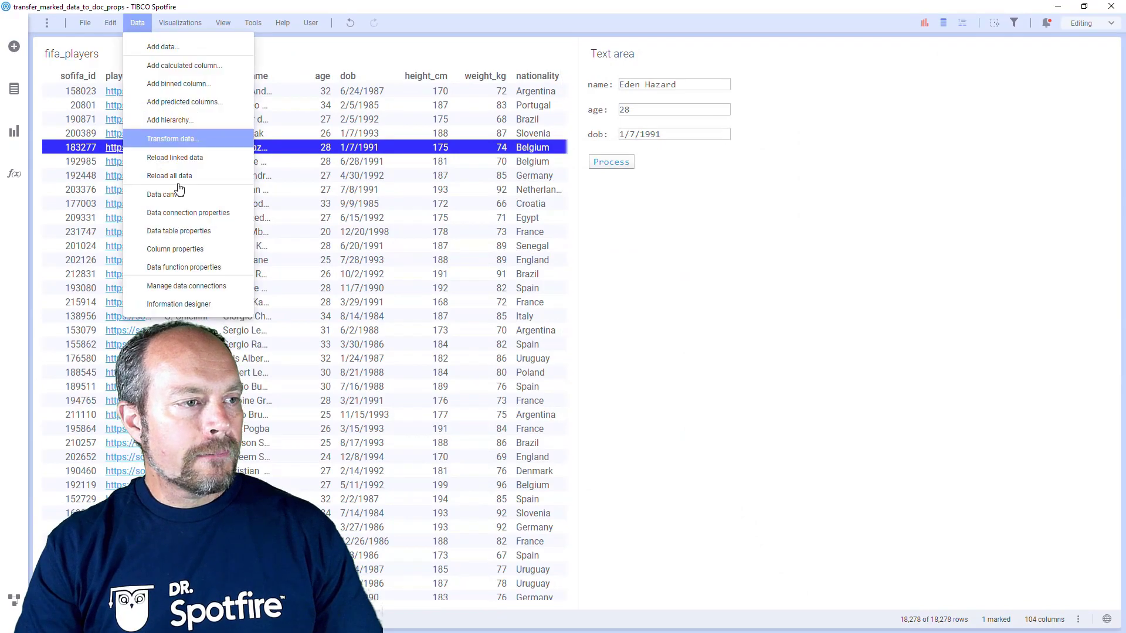
{"action": "left_click", "coordinate": [192, 268]}
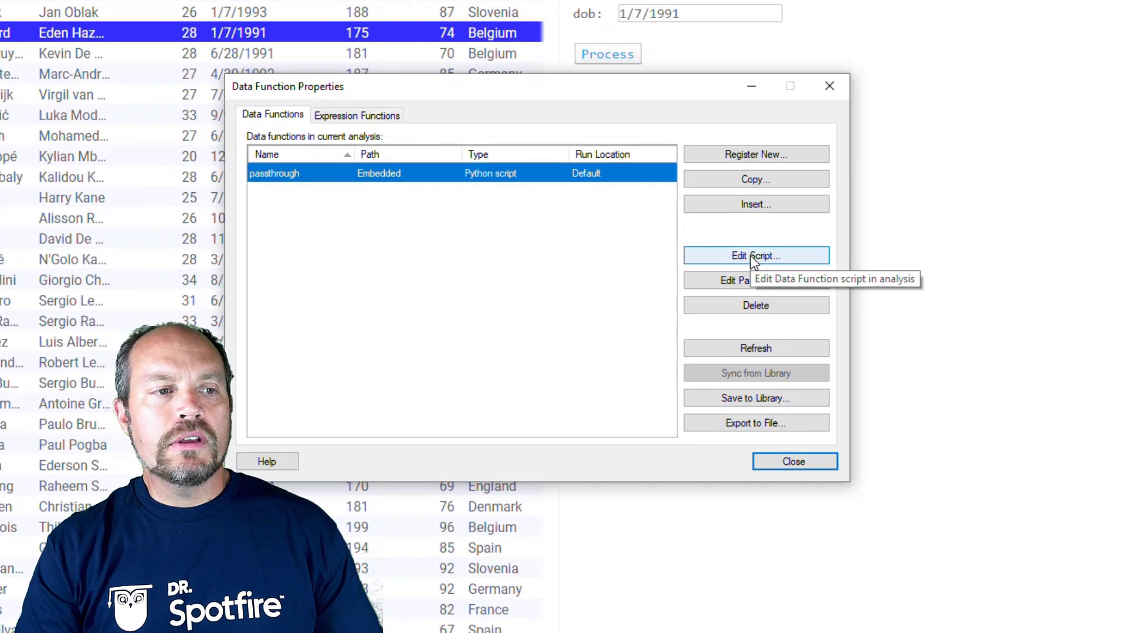
{"action": "left_click", "coordinate": [752, 257]}
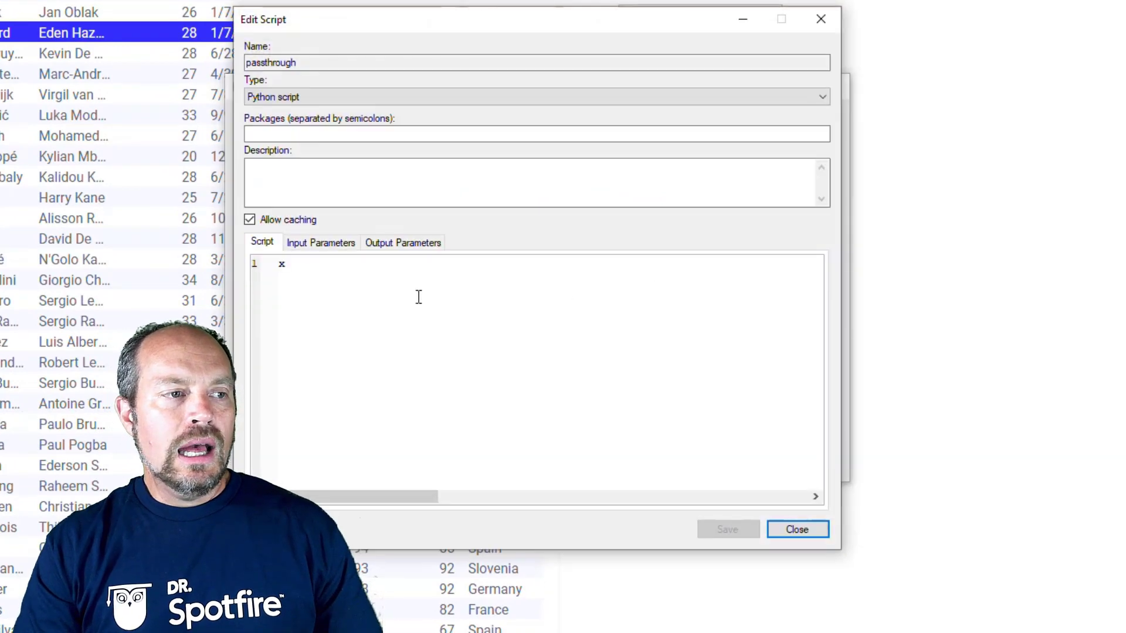
Type '= y' after x on script line 1, then delete it again.
{"action": "left_click", "coordinate": [344, 259]}
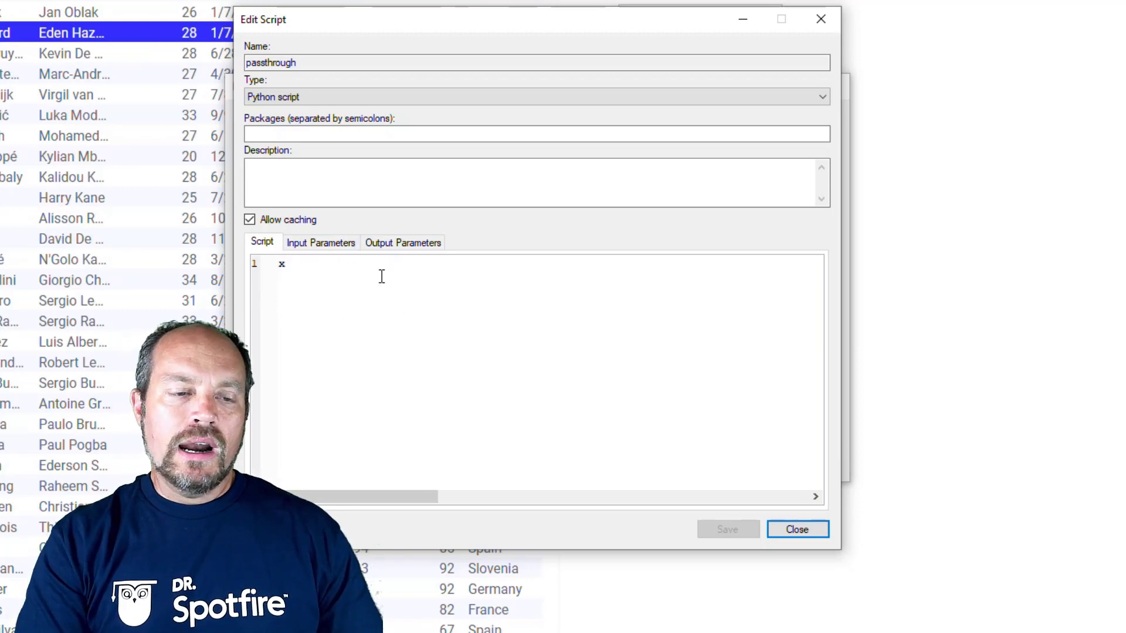
{"action": "type", "text": "= y"}
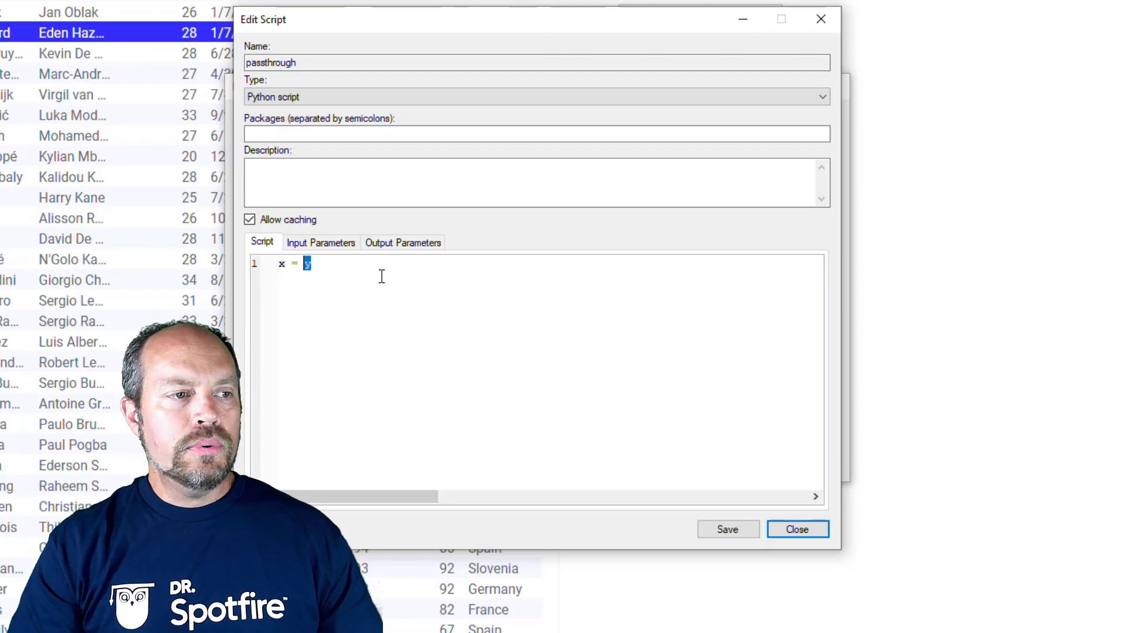
{"action": "key", "text": "shift+End"}
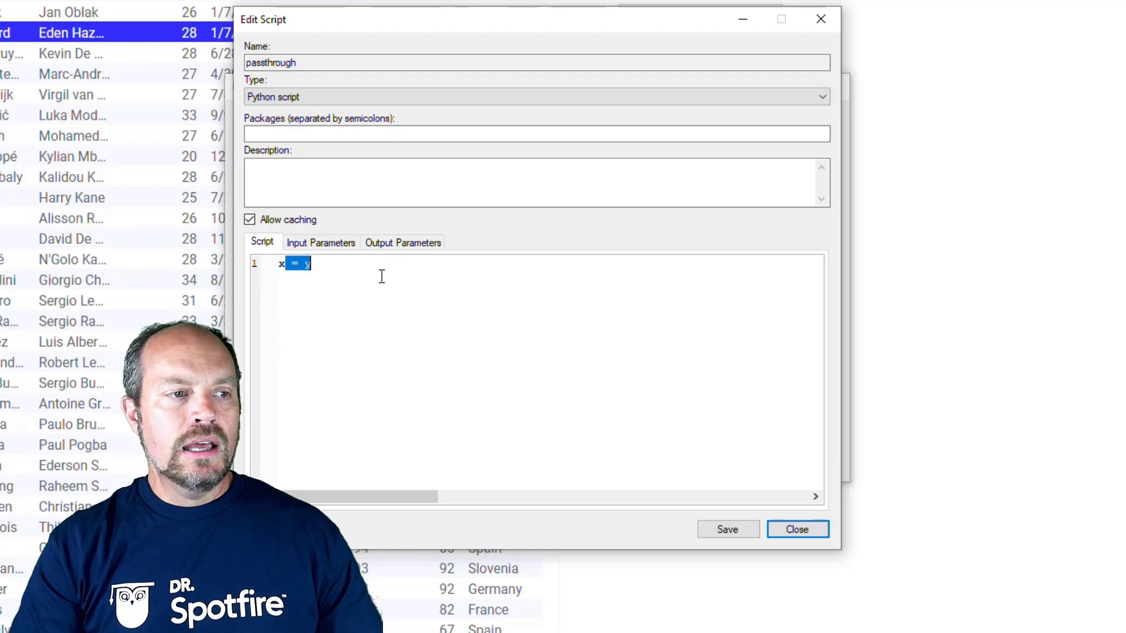
{"action": "key", "text": "Delete"}
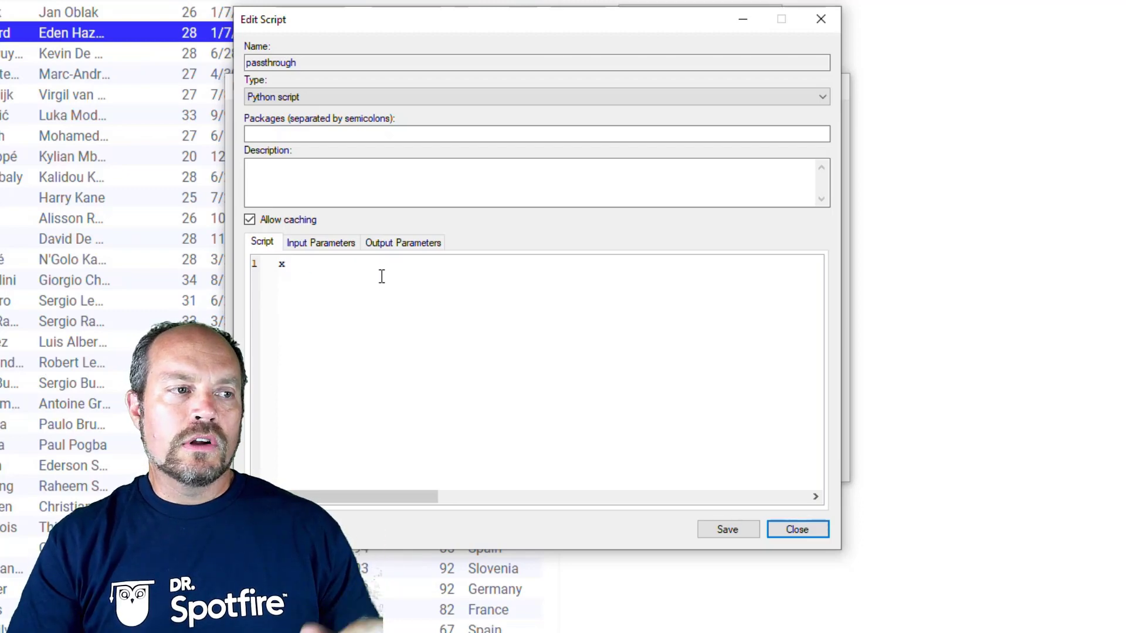
{"action": "left_click", "coordinate": [309, 95]}
{"action": "left_click", "coordinate": [325, 113]}
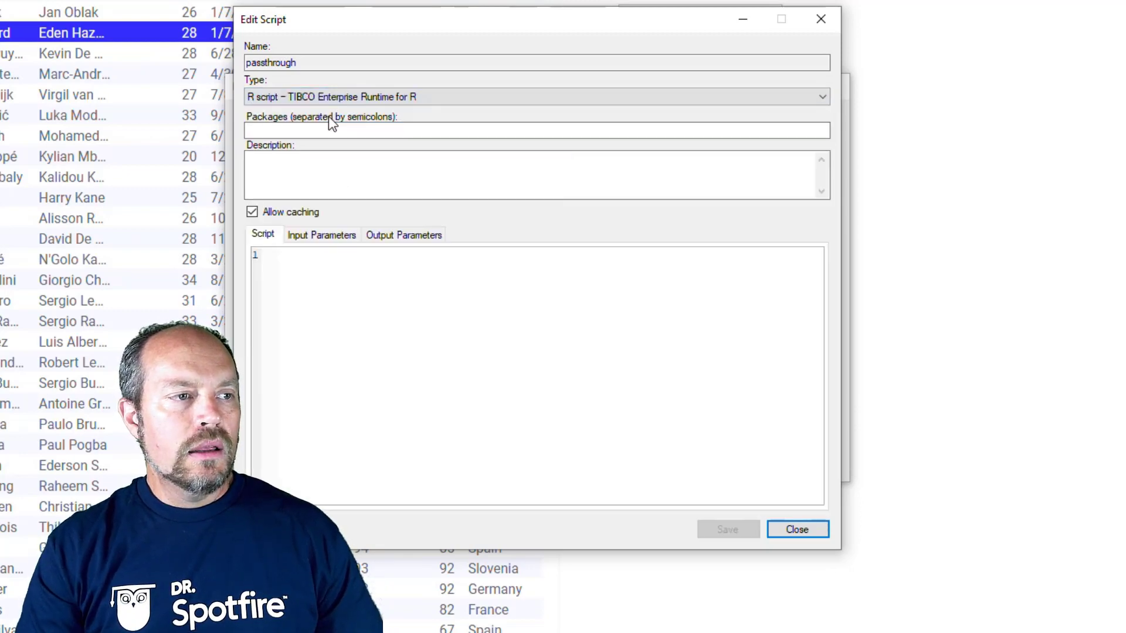
{"action": "left_click", "coordinate": [362, 275]}
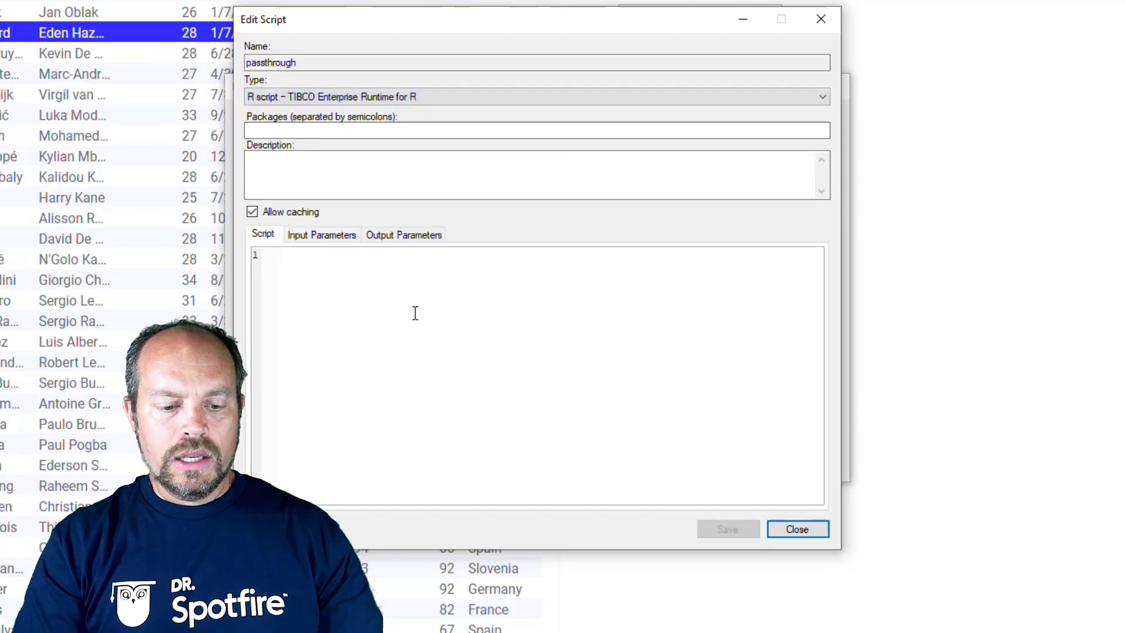
{"action": "type", "text": "x "}
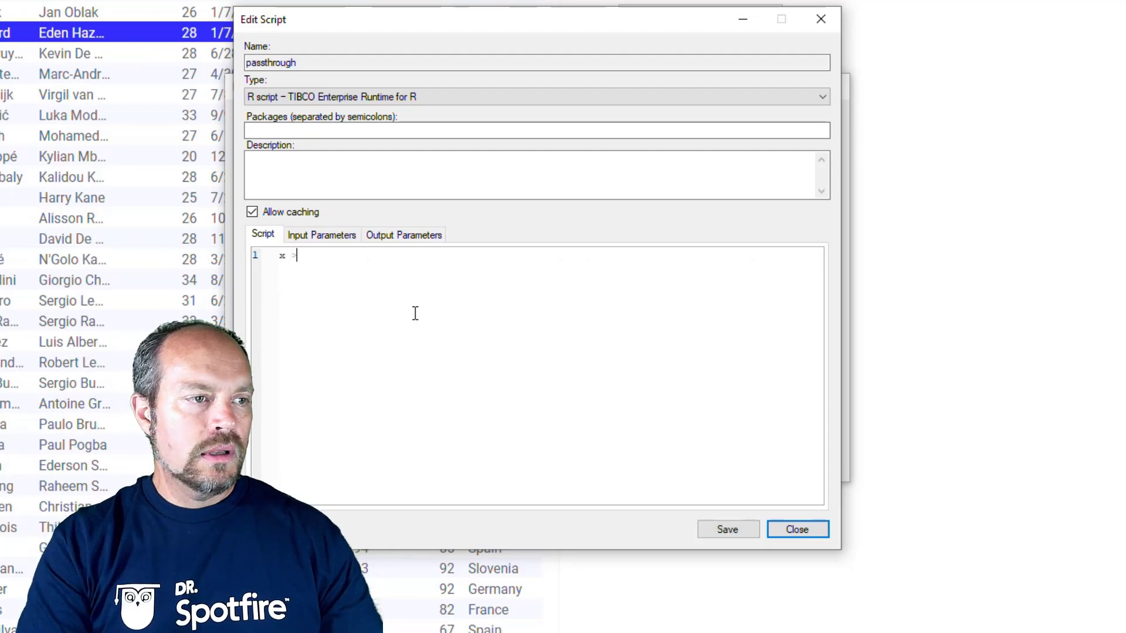
{"action": "type", "text": "<- y"}
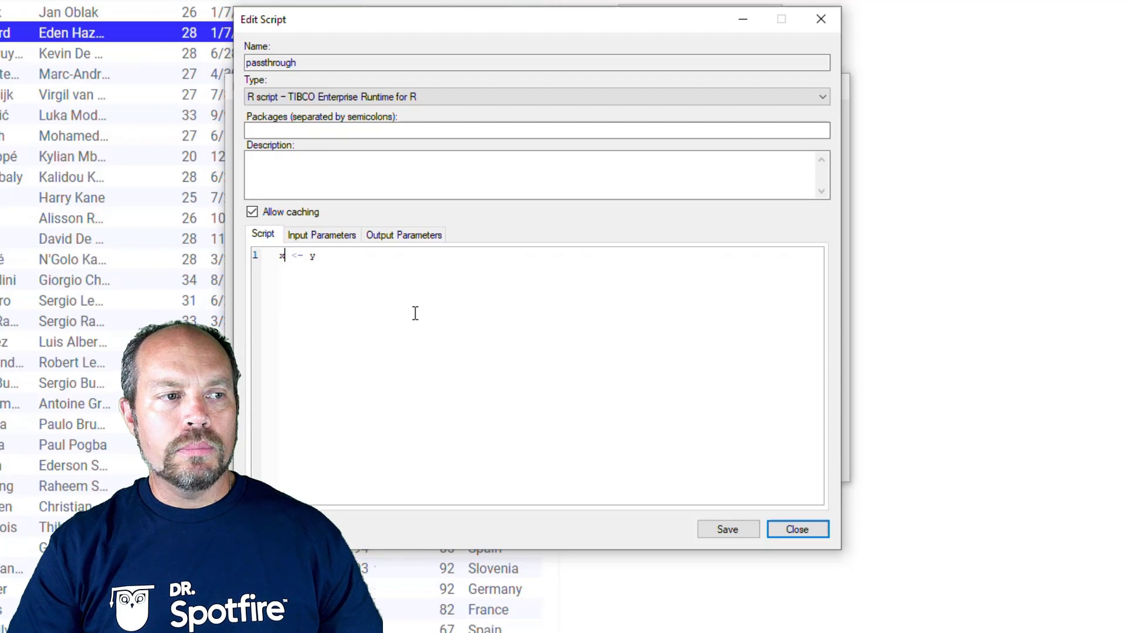
{"action": "key", "text": "Home"}
{"action": "key", "text": "shift+Right"}
{"action": "key", "text": "Right"}
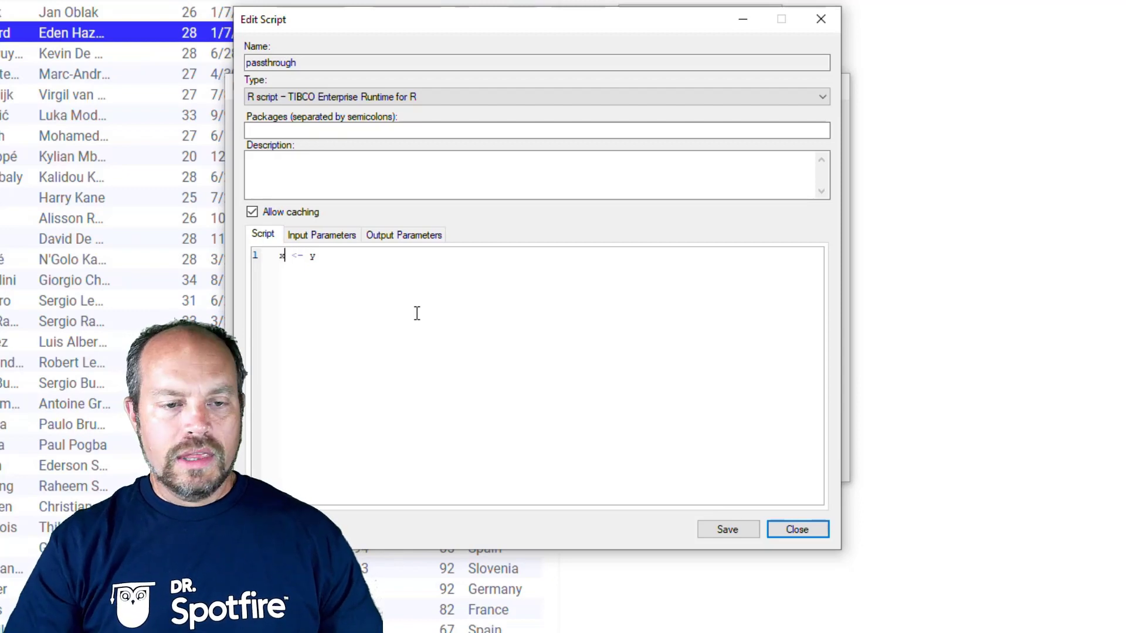
{"action": "key", "text": "shift+End"}
{"action": "key", "text": "Delete"}
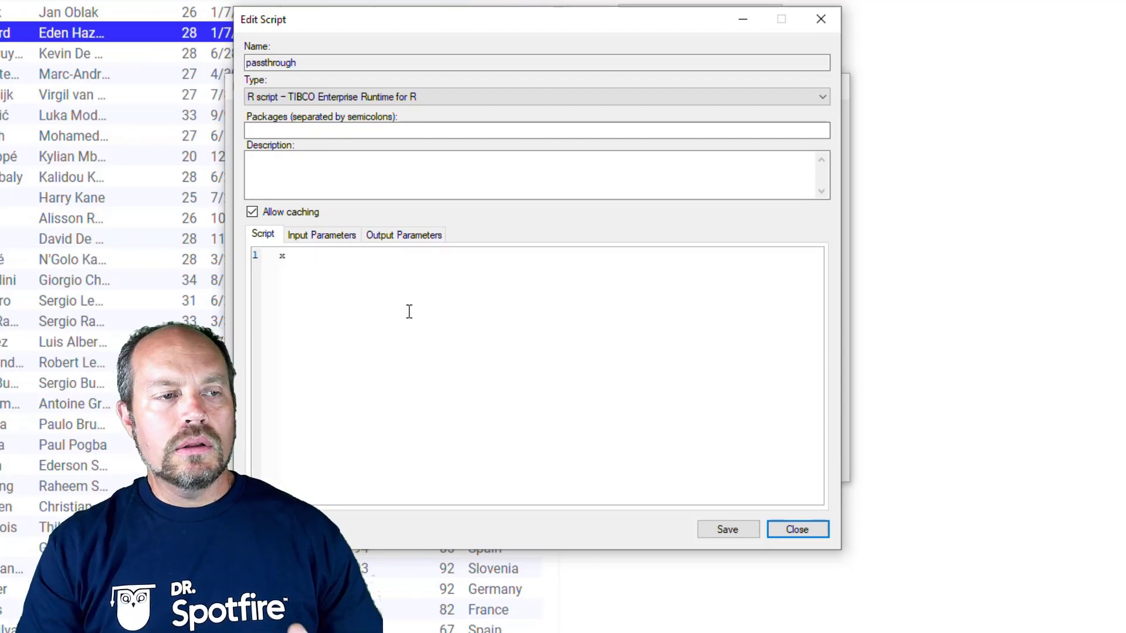
{"action": "left_click", "coordinate": [348, 95]}
{"action": "left_click", "coordinate": [349, 123]}
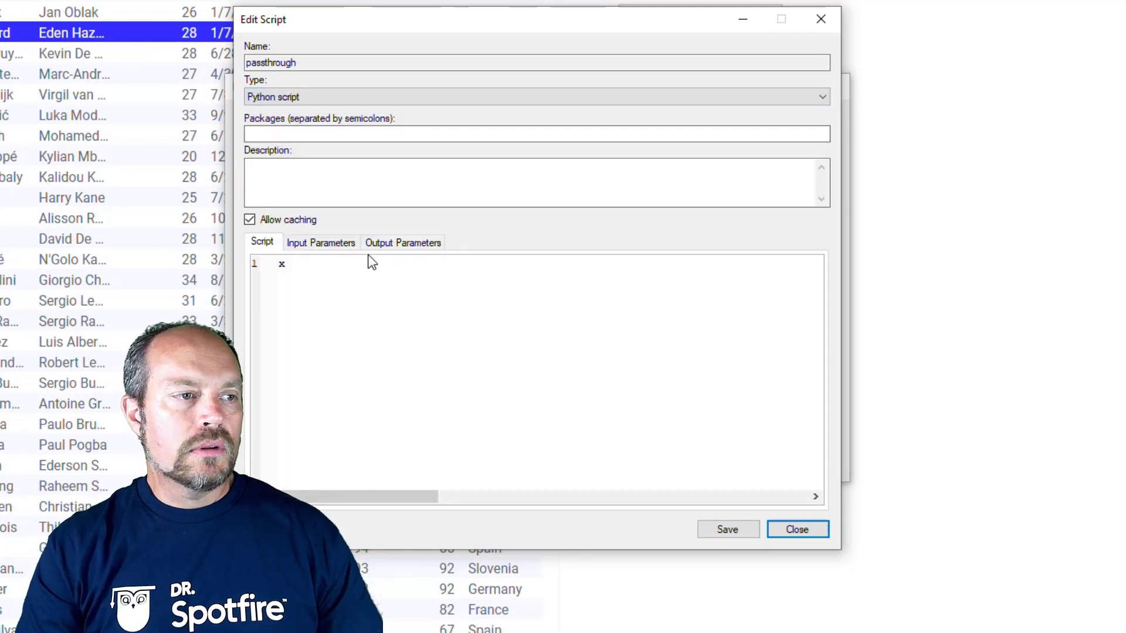
Inspect the settings of the script's input parameter x, then cancel.
{"action": "left_click", "coordinate": [328, 244]}
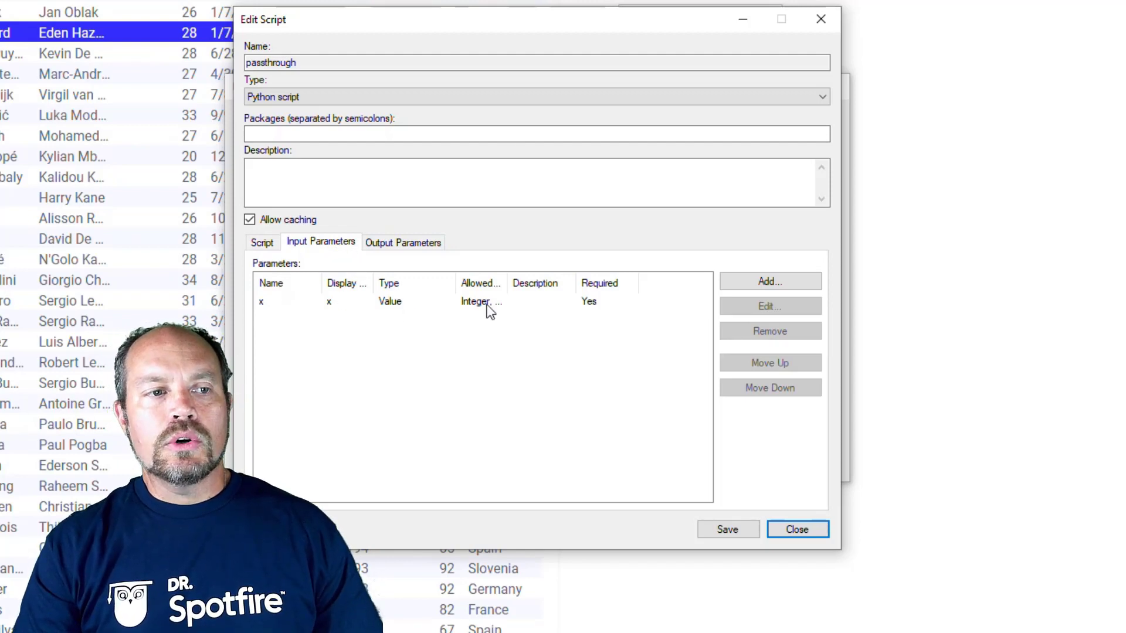
{"action": "left_click", "coordinate": [266, 300]}
{"action": "left_click", "coordinate": [756, 307]}
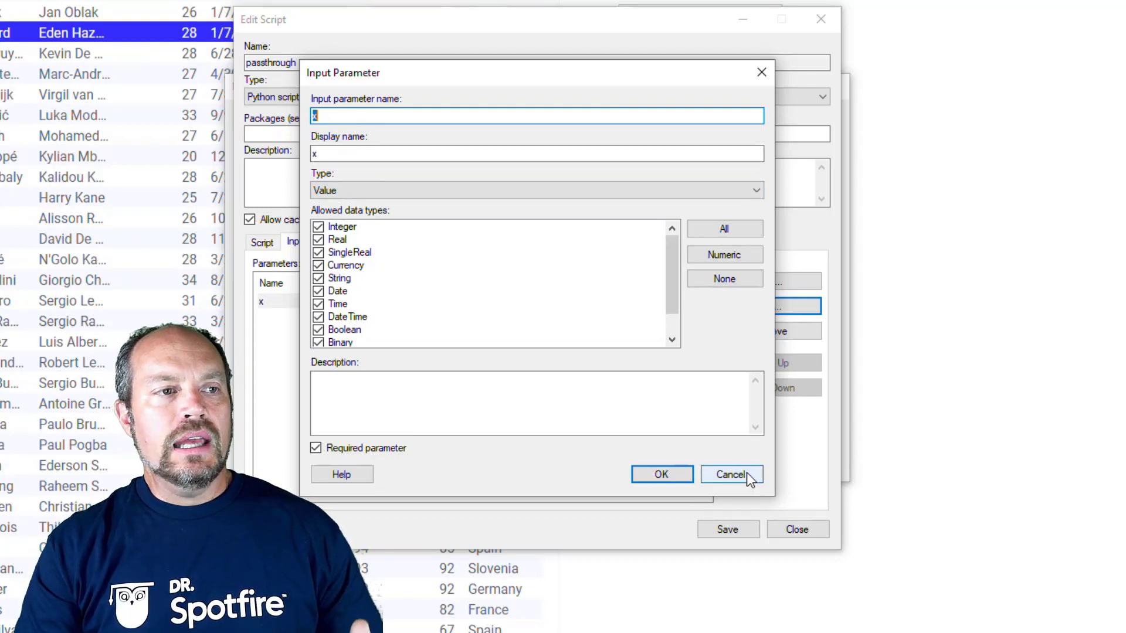
{"action": "left_click", "coordinate": [727, 474]}
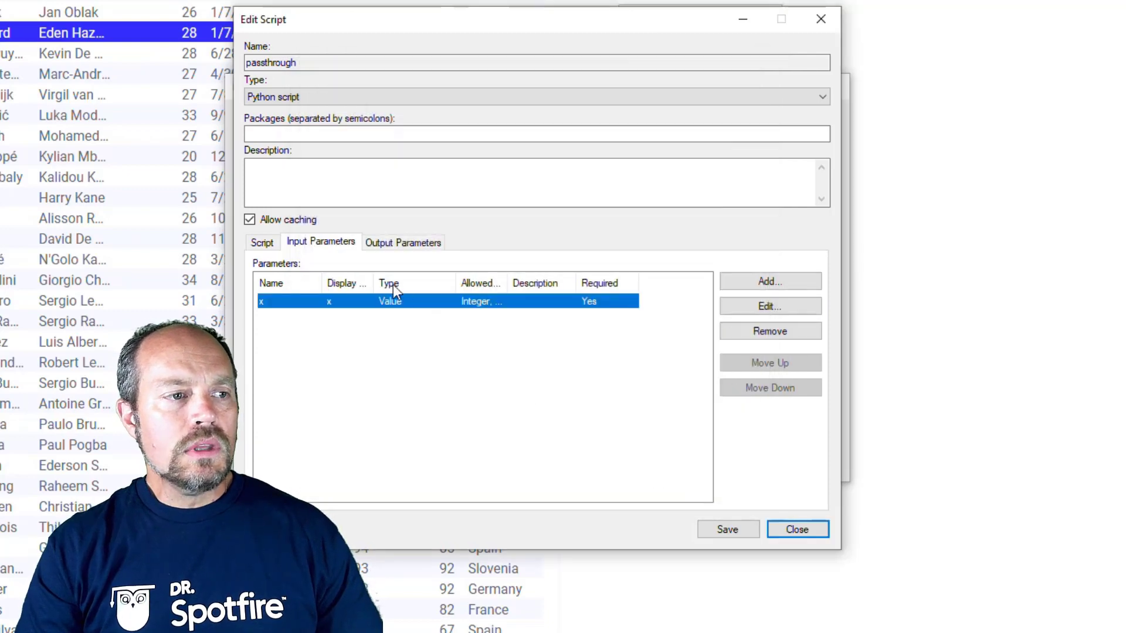
Inspect output parameter x, cancel, and close the script editor without saving changes.
{"action": "left_click", "coordinate": [404, 242]}
{"action": "left_click", "coordinate": [279, 302]}
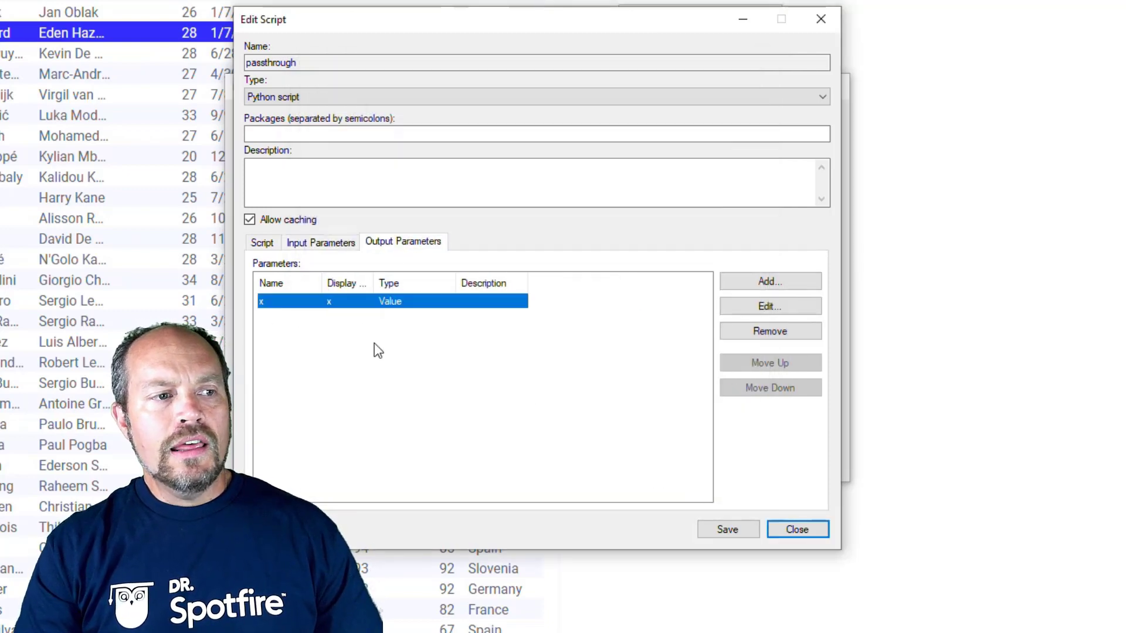
{"action": "left_click", "coordinate": [767, 308]}
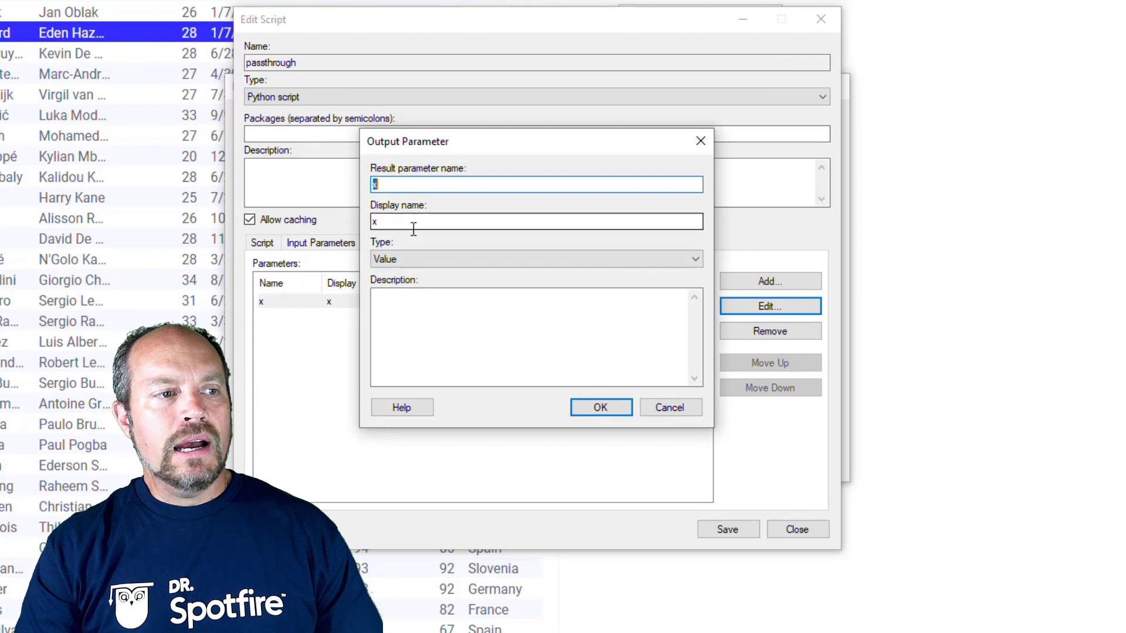
{"action": "left_click", "coordinate": [387, 185]}
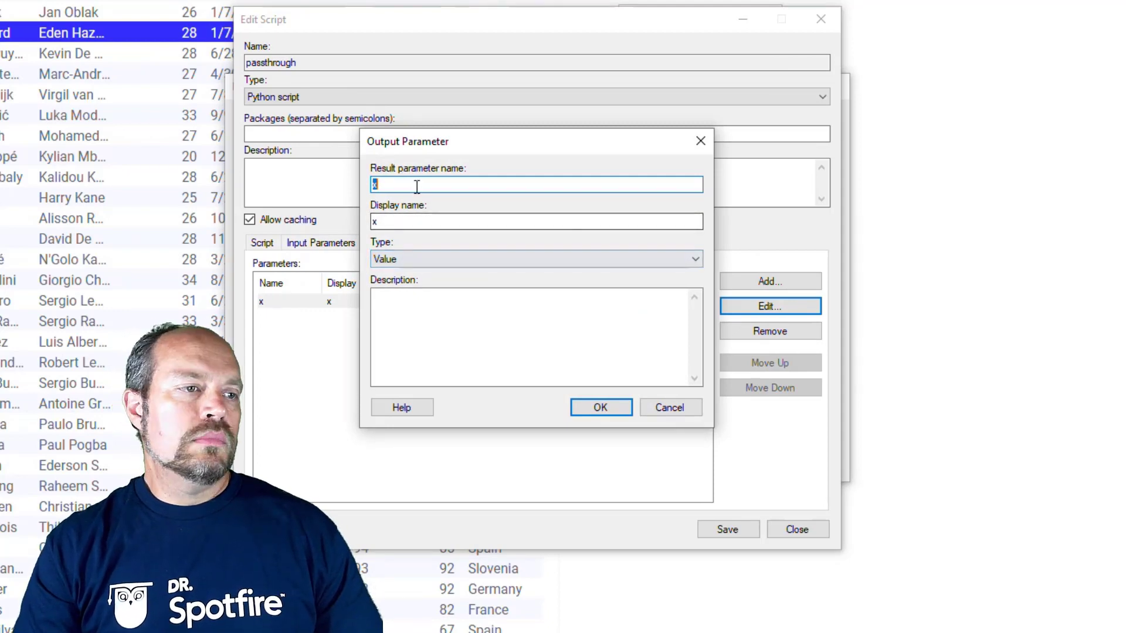
{"action": "left_click", "coordinate": [669, 408]}
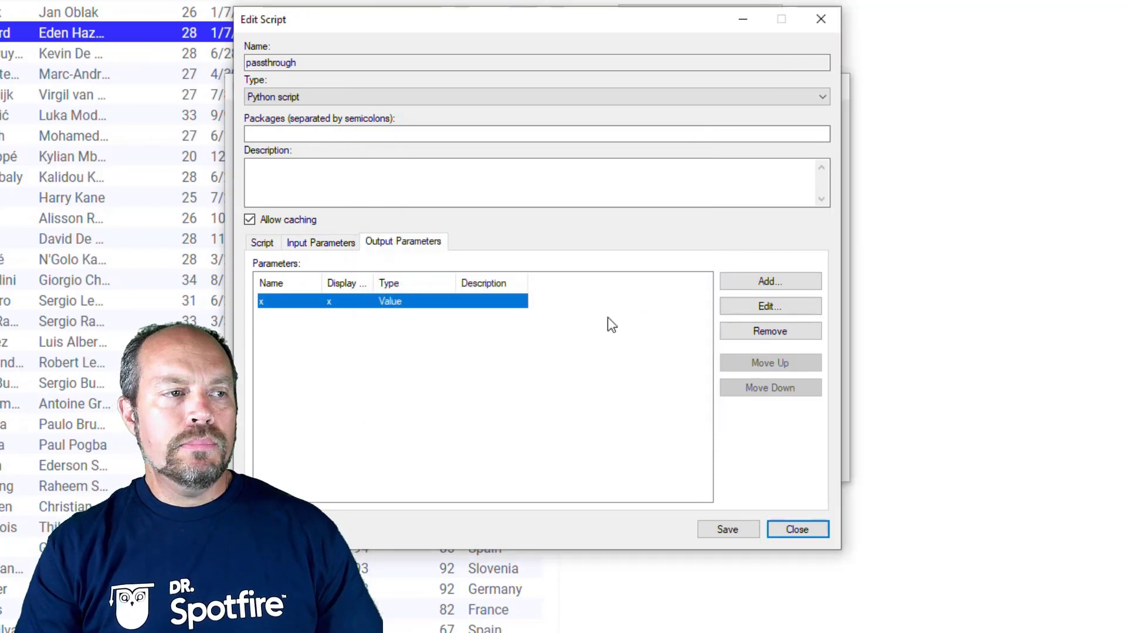
{"action": "left_click", "coordinate": [810, 528]}
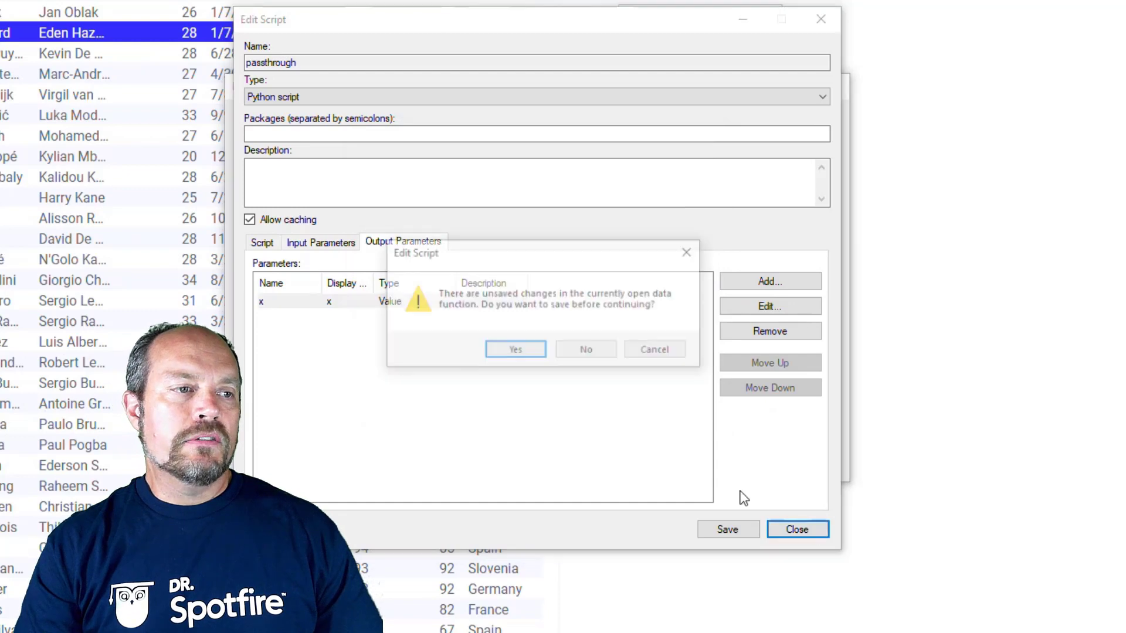
{"action": "left_click", "coordinate": [608, 356]}
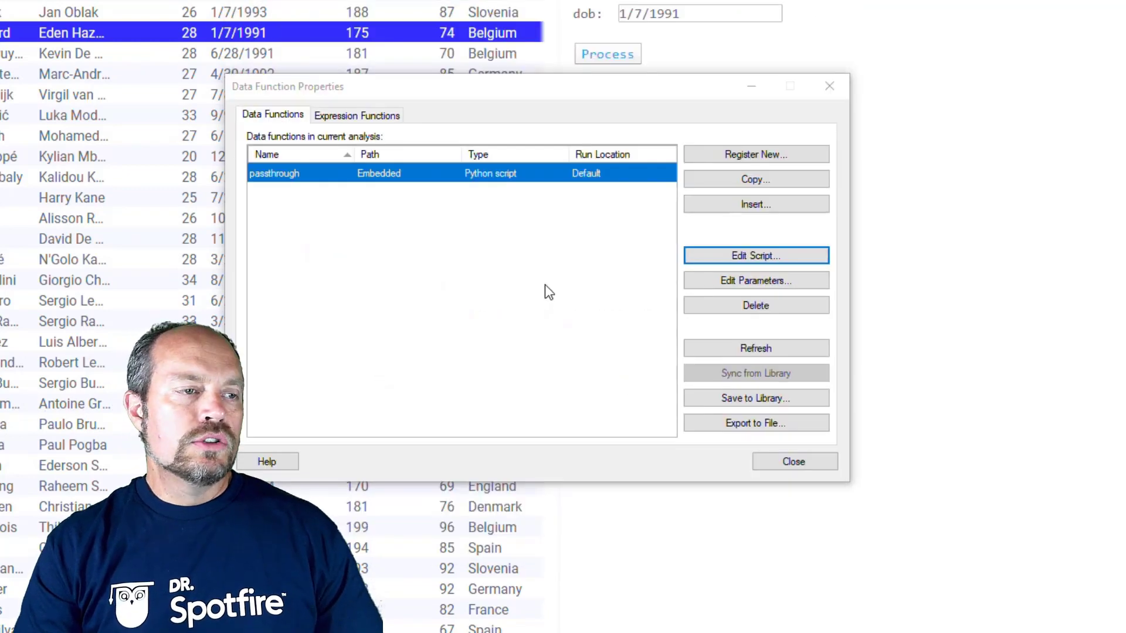
Inspect the input expression joining long_name, age and dob with |, then cancel and close all dialogs.
{"action": "left_click", "coordinate": [781, 287]}
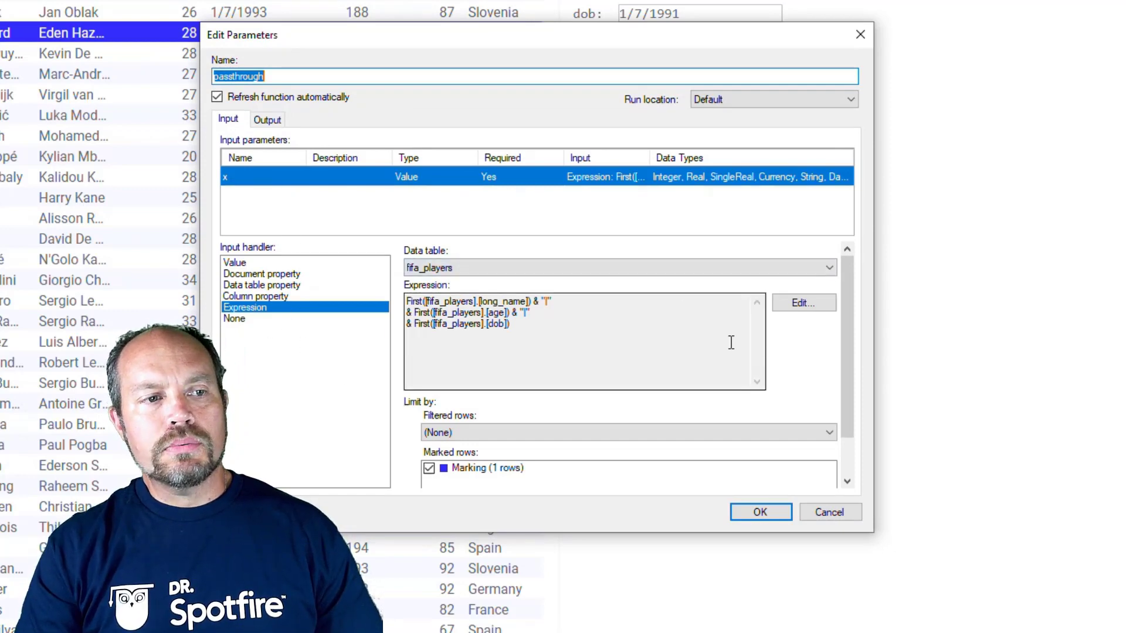
{"action": "left_click", "coordinate": [803, 303]}
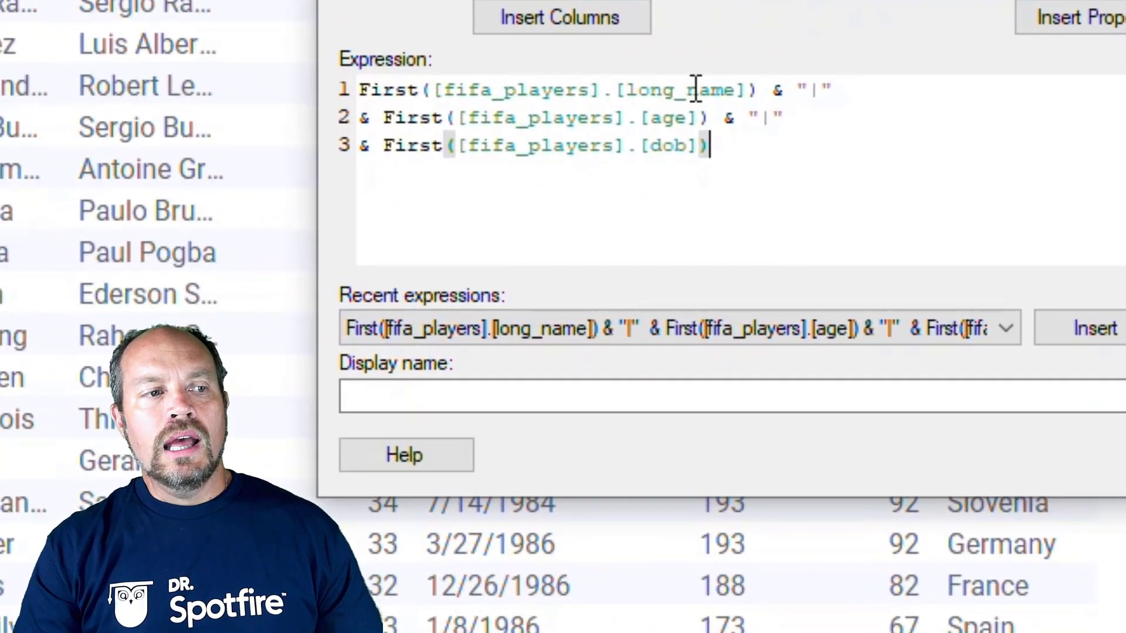
{"action": "left_click_drag", "start_coordinate": [784, 90], "coordinate": [906, 94]}
{"action": "left_click", "coordinate": [906, 94]}
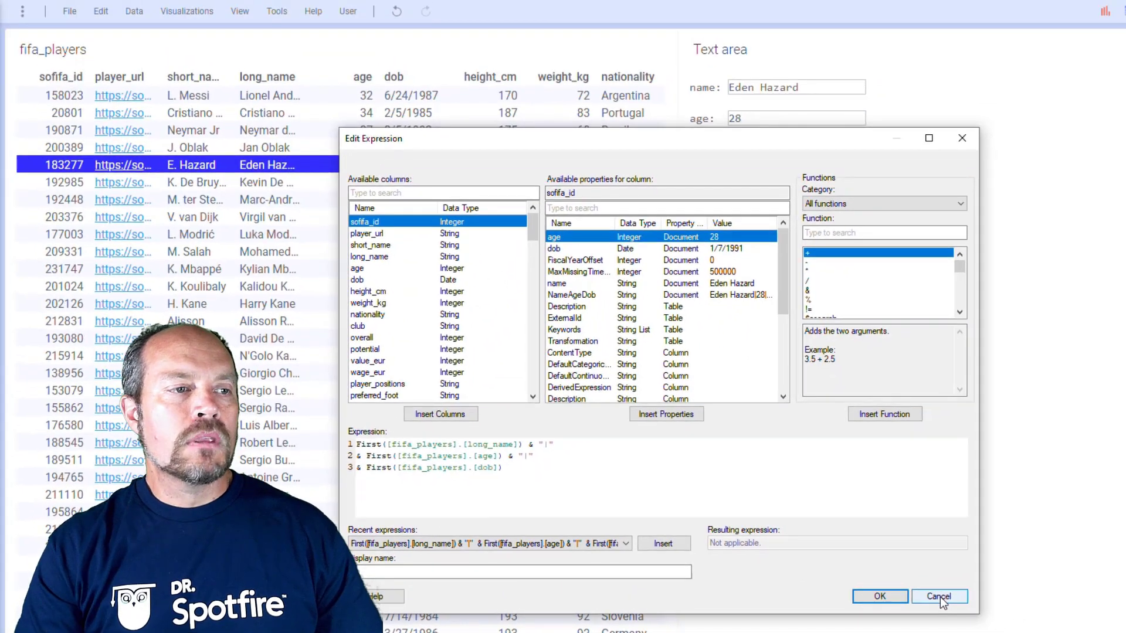
{"action": "left_click", "coordinate": [939, 597]}
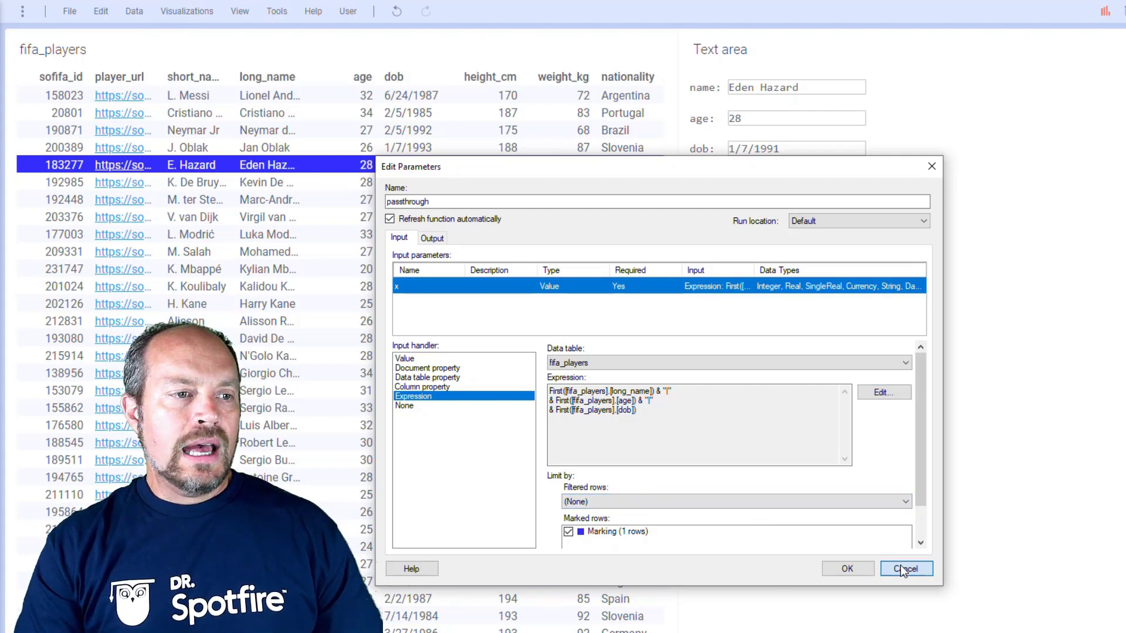
{"action": "left_click", "coordinate": [847, 569]}
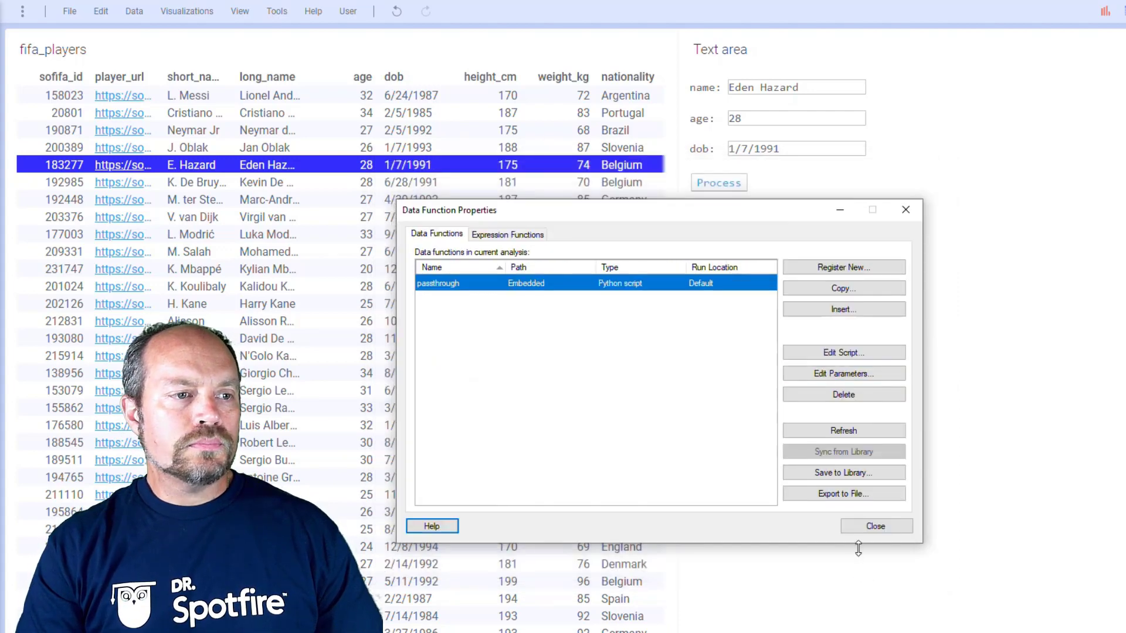
{"action": "left_click", "coordinate": [873, 526]}
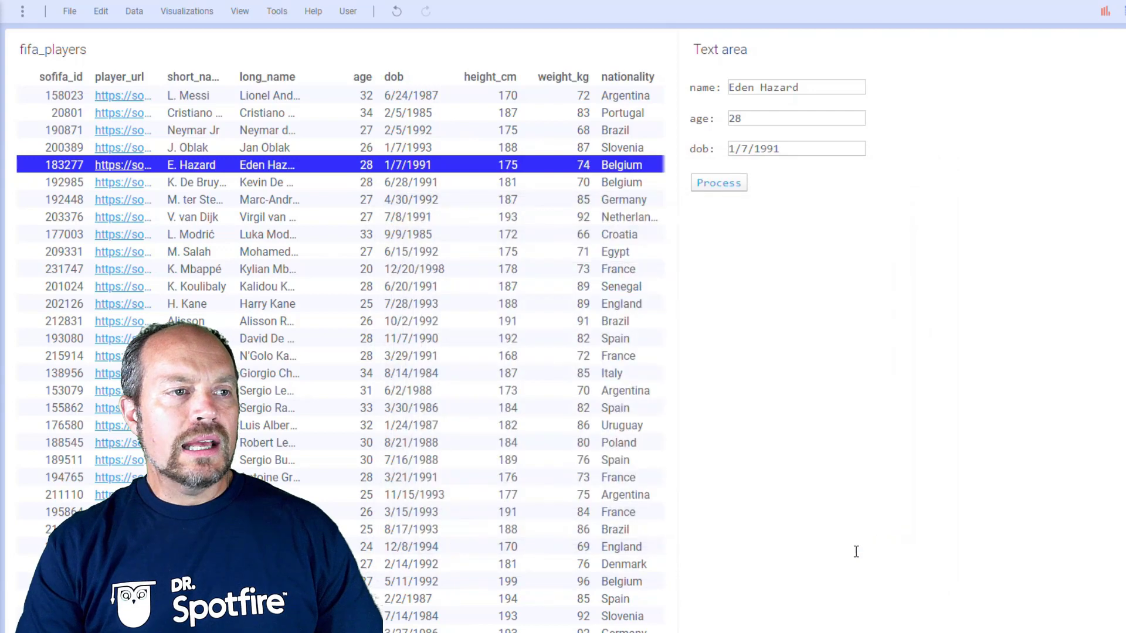
Insert a Label property control bound to NameAgeDob into the text area's HTML.
{"action": "right_click", "coordinate": [808, 273]}
{"action": "left_click", "coordinate": [830, 296]}
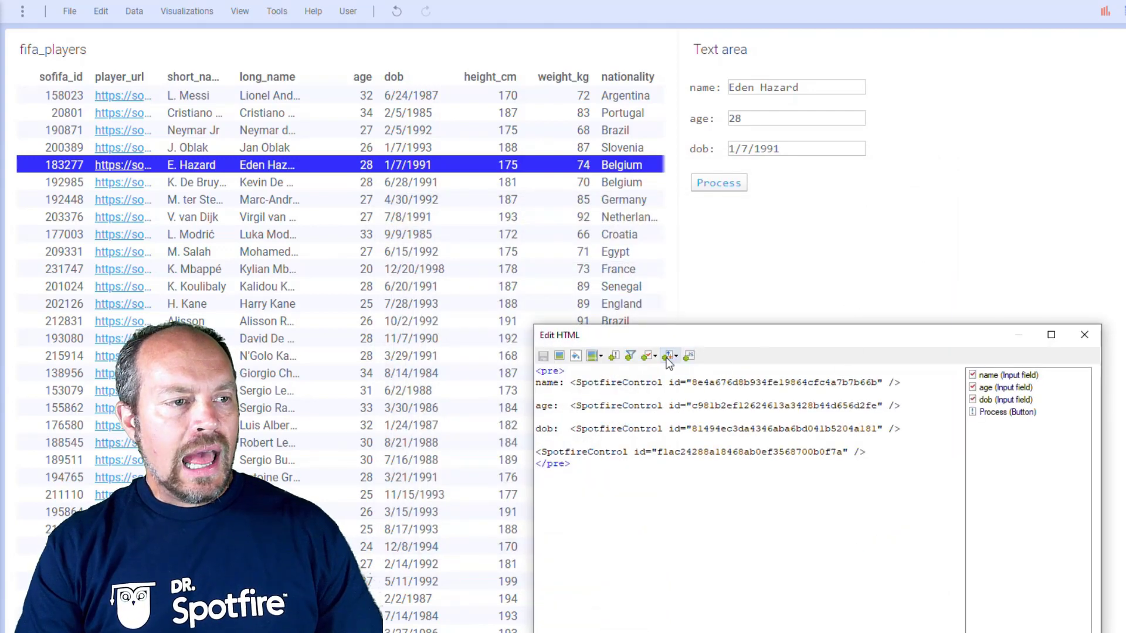
{"action": "left_click", "coordinate": [670, 357]}
{"action": "left_click", "coordinate": [656, 355]}
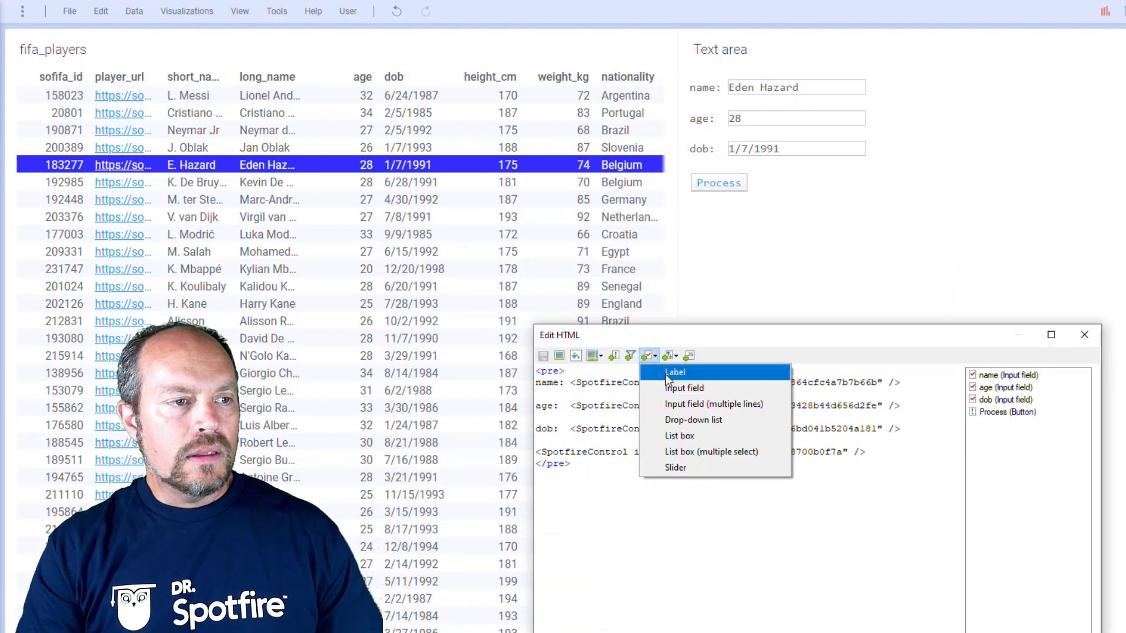
{"action": "left_click", "coordinate": [670, 373]}
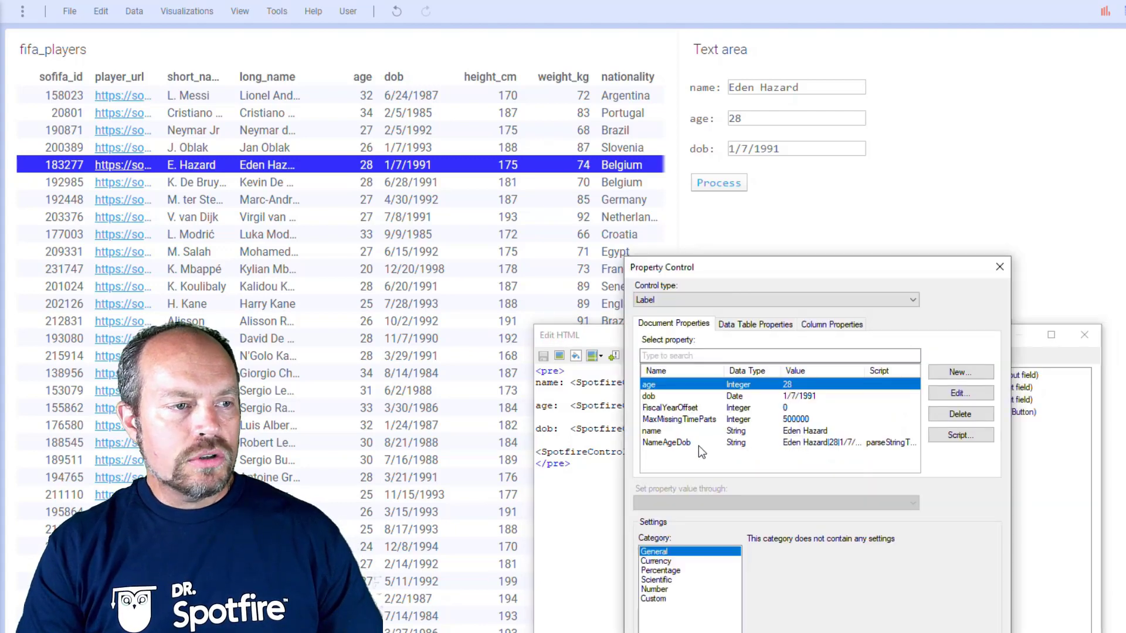
{"action": "left_click", "coordinate": [738, 443]}
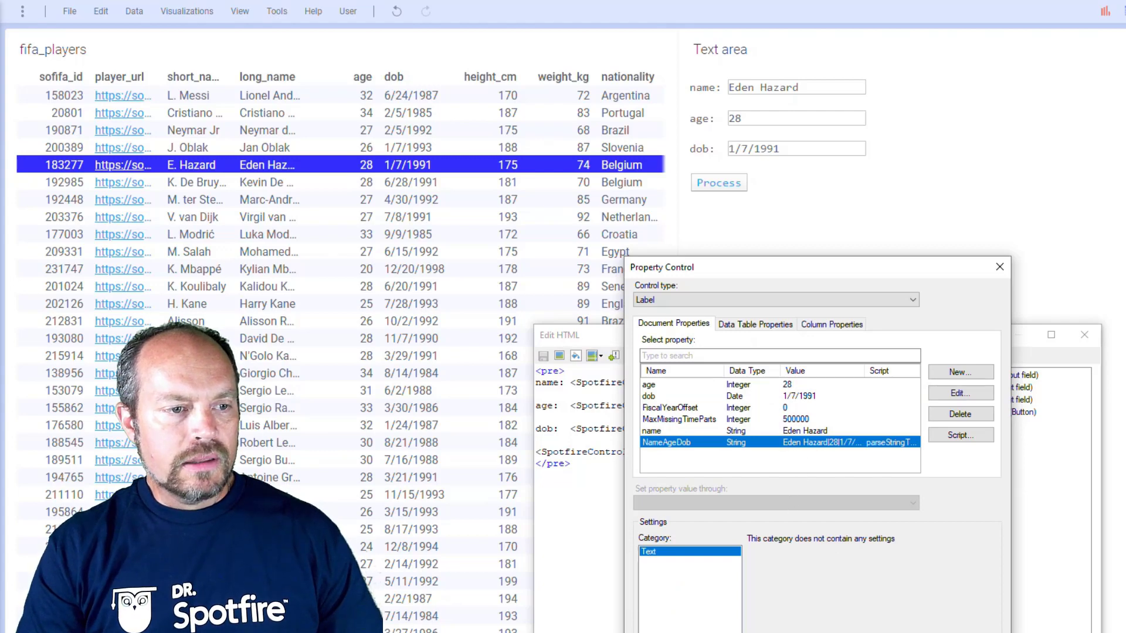
{"action": "key", "text": "Return"}
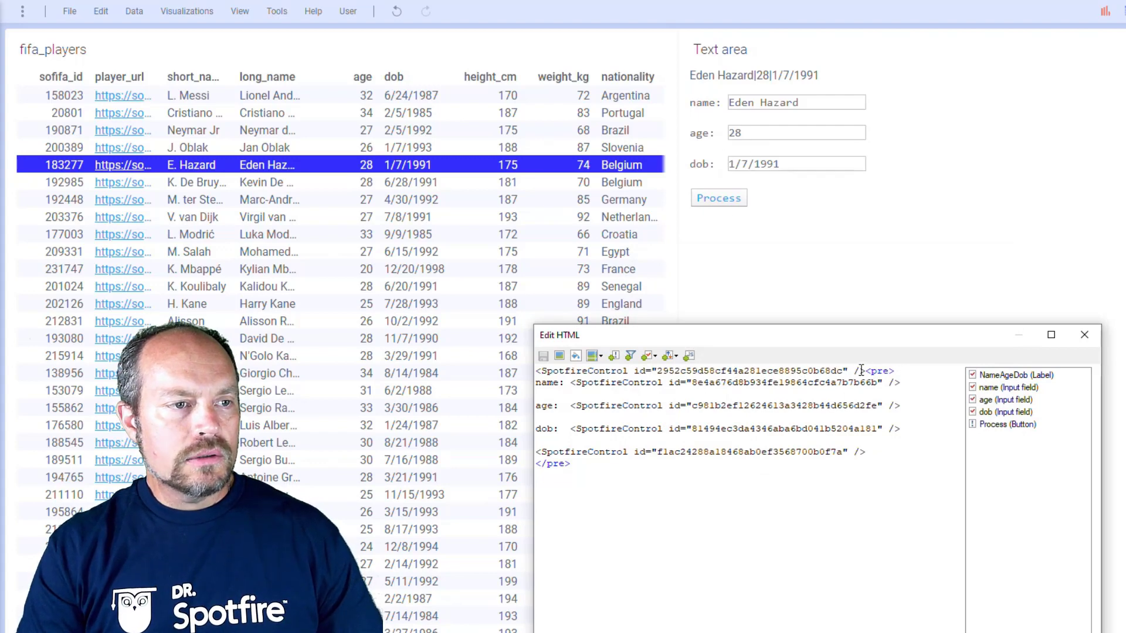
Move the NameAgeDob label tag onto its own line below <pre>, then apply and close.
{"action": "key", "text": "shift+Home"}
{"action": "key", "text": "ctrl+c"}
{"action": "key", "text": "Delete"}
{"action": "key", "text": "Down"}
{"action": "key", "text": "Down"}
{"action": "key", "text": "Down"}
{"action": "key", "text": "Down"}
{"action": "key", "text": "Down"}
{"action": "key", "text": "Down"}
{"action": "key", "text": "Down"}
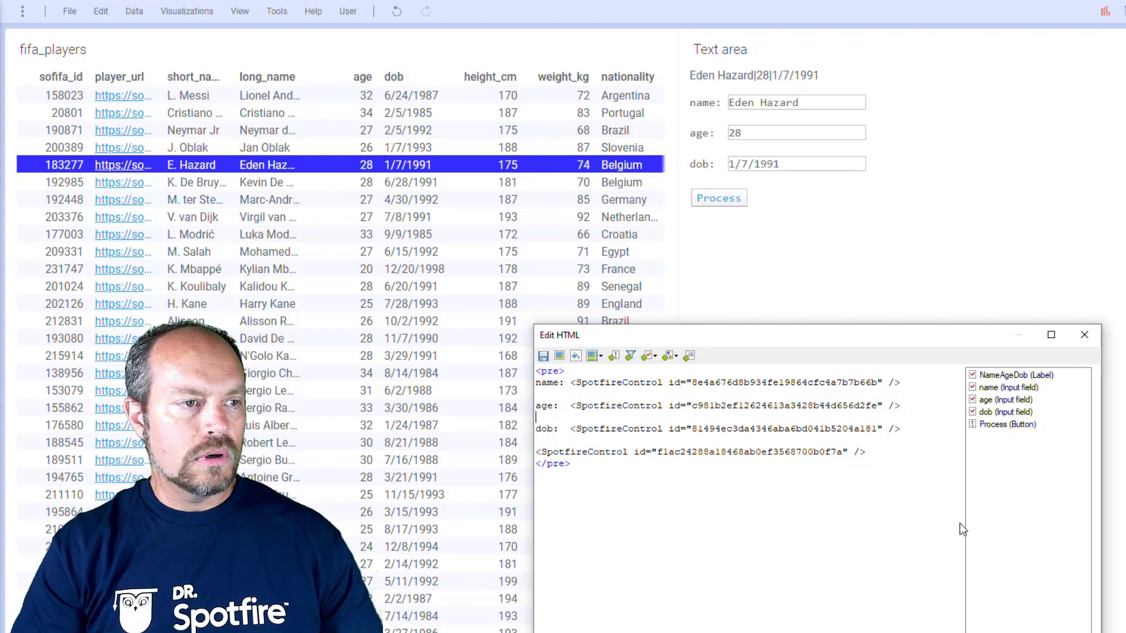
{"action": "key", "text": "Up"}
{"action": "key", "text": "Up"}
{"action": "key", "text": "Up"}
{"action": "key", "text": "Up"}
{"action": "key", "text": "Up"}
{"action": "key", "text": "Up"}
{"action": "key", "text": "Up"}
{"action": "key", "text": "End"}
{"action": "key", "text": "Return"}
{"action": "key", "text": "Return"}
{"action": "key", "text": "ctrl+v"}
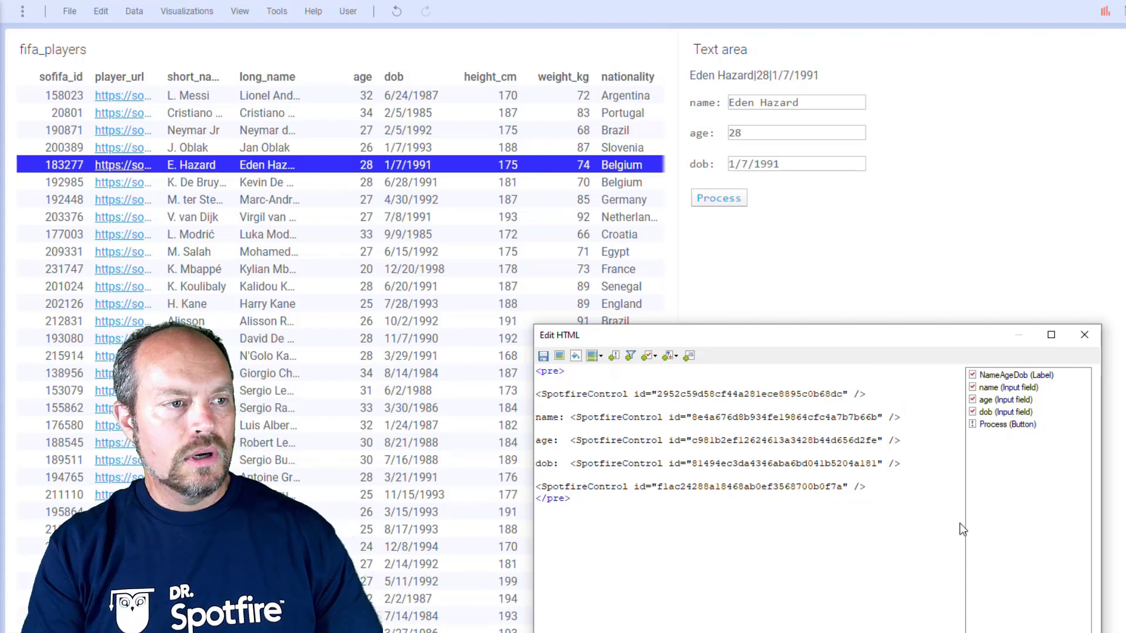
{"action": "left_click", "coordinate": [544, 356]}
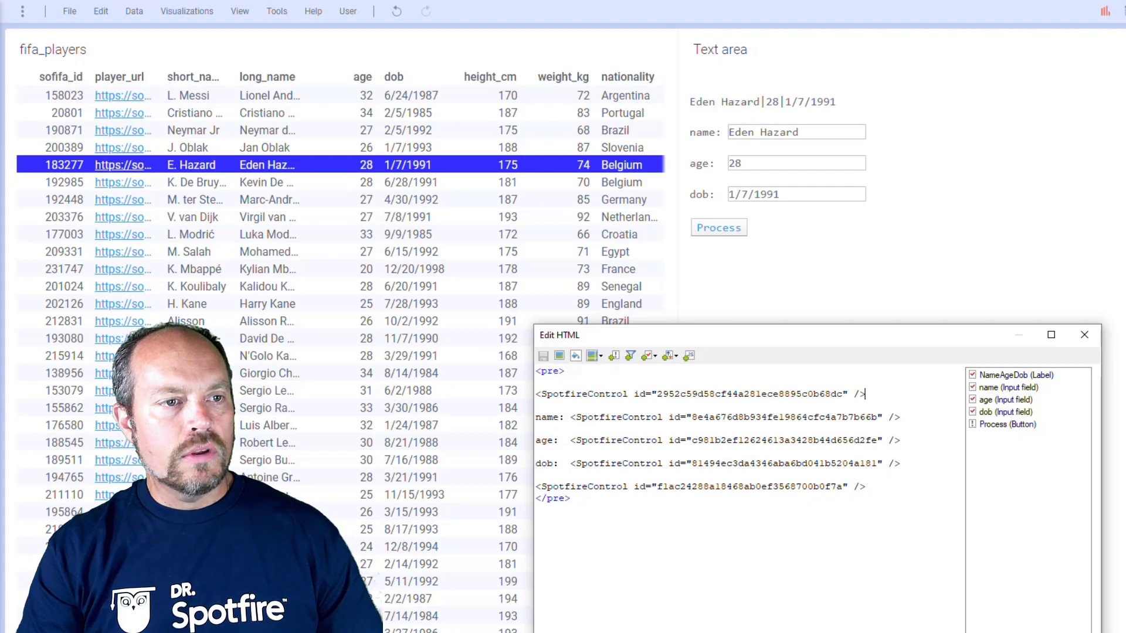
{"action": "left_click", "coordinate": [1084, 334]}
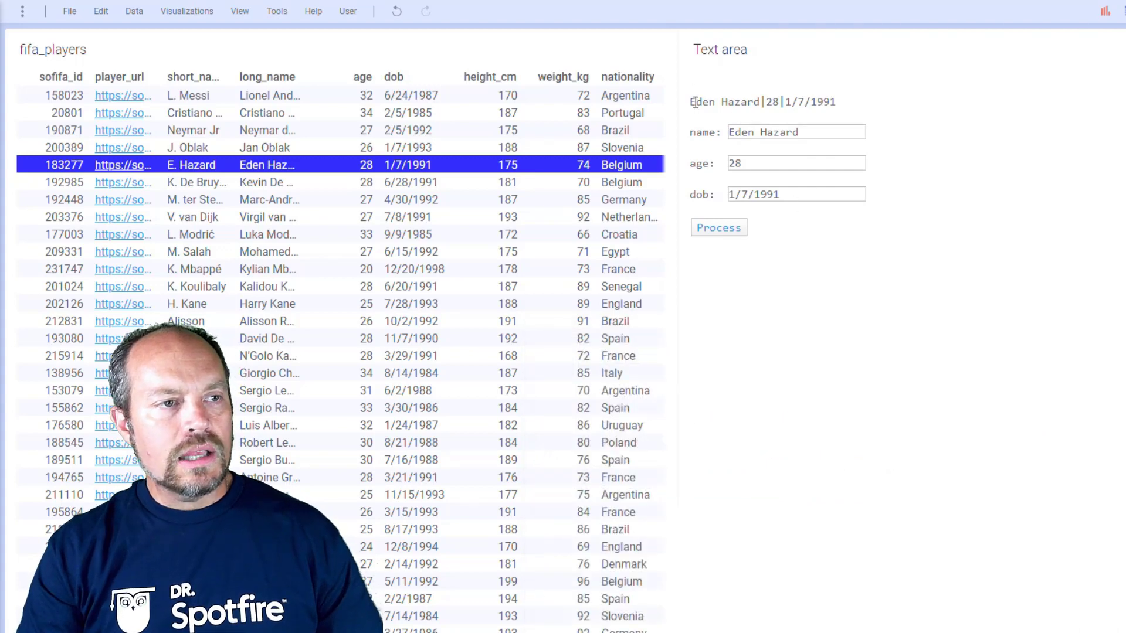
Mark a couple of individual player rows to check the NameAgeDob line updates.
{"action": "left_click_drag", "start_coordinate": [695, 102], "coordinate": [742, 101]}
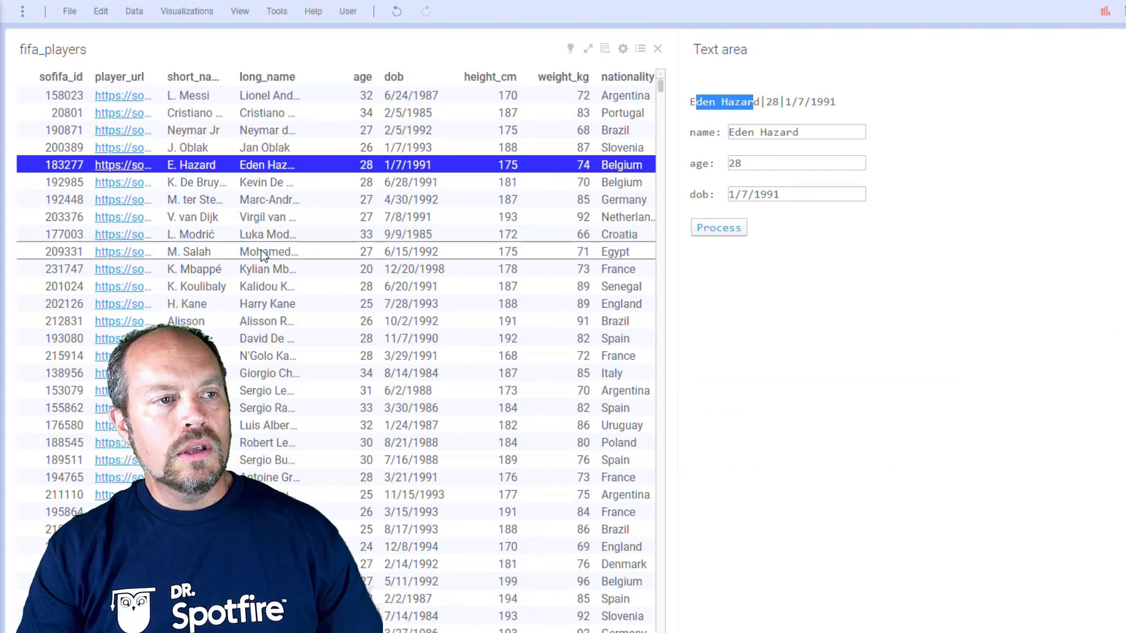
{"action": "left_click", "coordinate": [267, 254]}
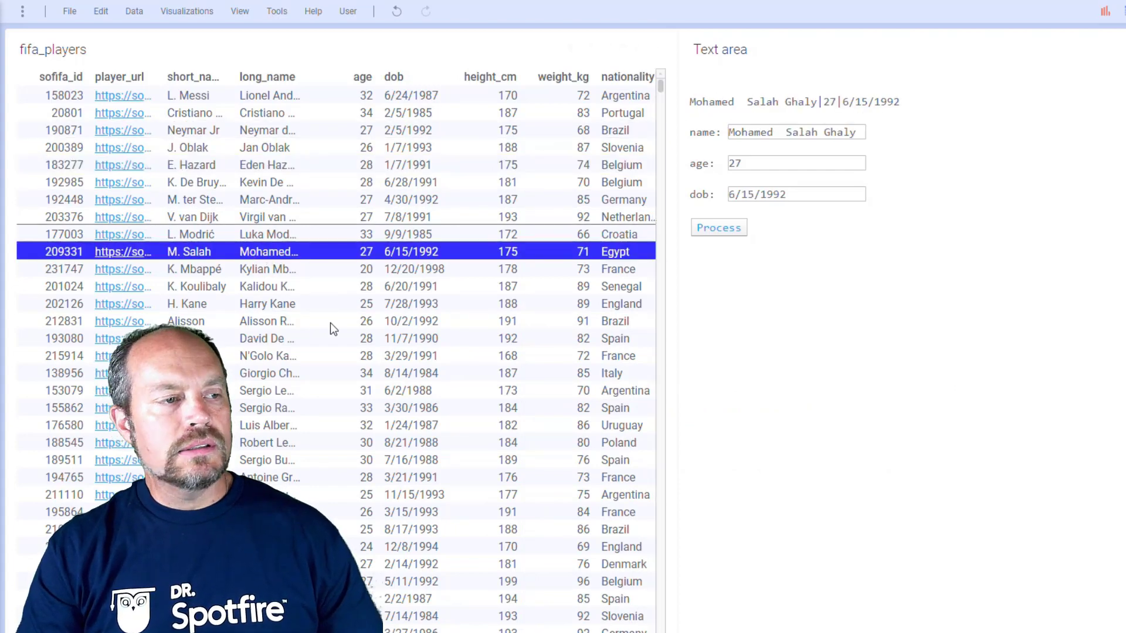
{"action": "left_click", "coordinate": [270, 342]}
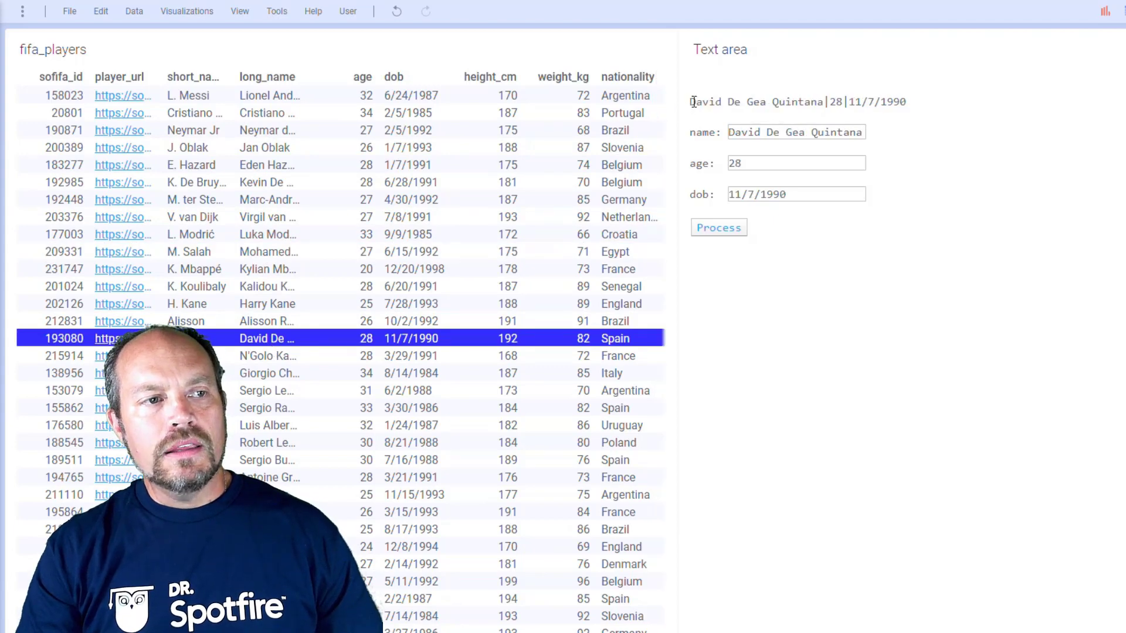
{"action": "triple_click", "coordinate": [931, 104]}
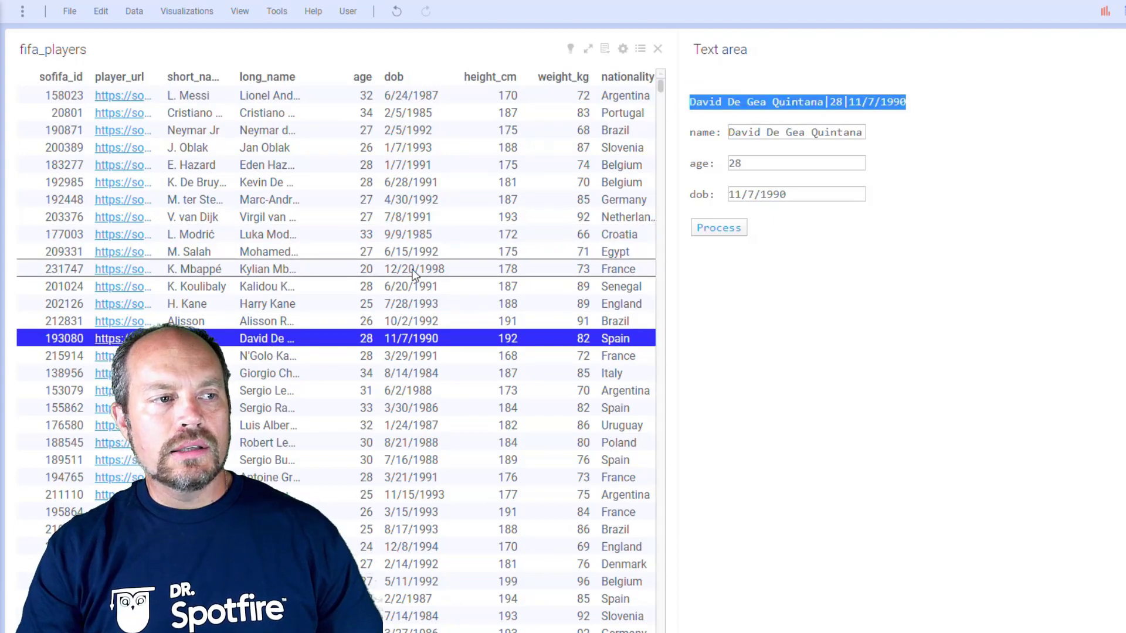
Mark the seven rows from Mbappé to Giorgio so the line reads name|20|12/20/1998.
{"action": "left_click_drag", "start_coordinate": [413, 273], "coordinate": [410, 381]}
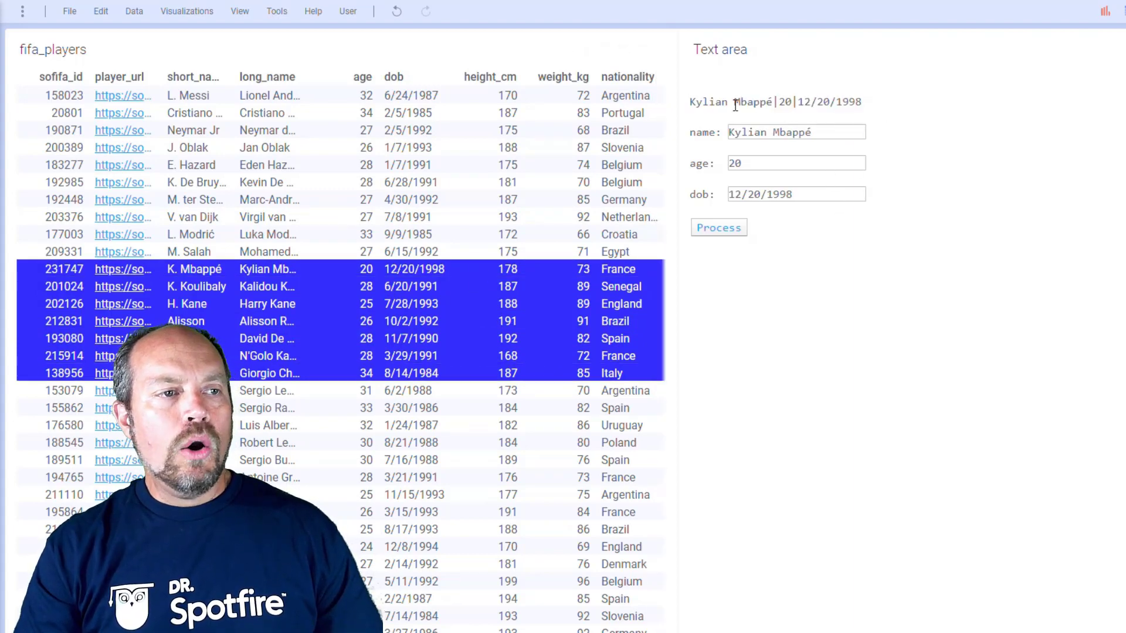
{"action": "left_click_drag", "start_coordinate": [691, 98], "coordinate": [855, 96]}
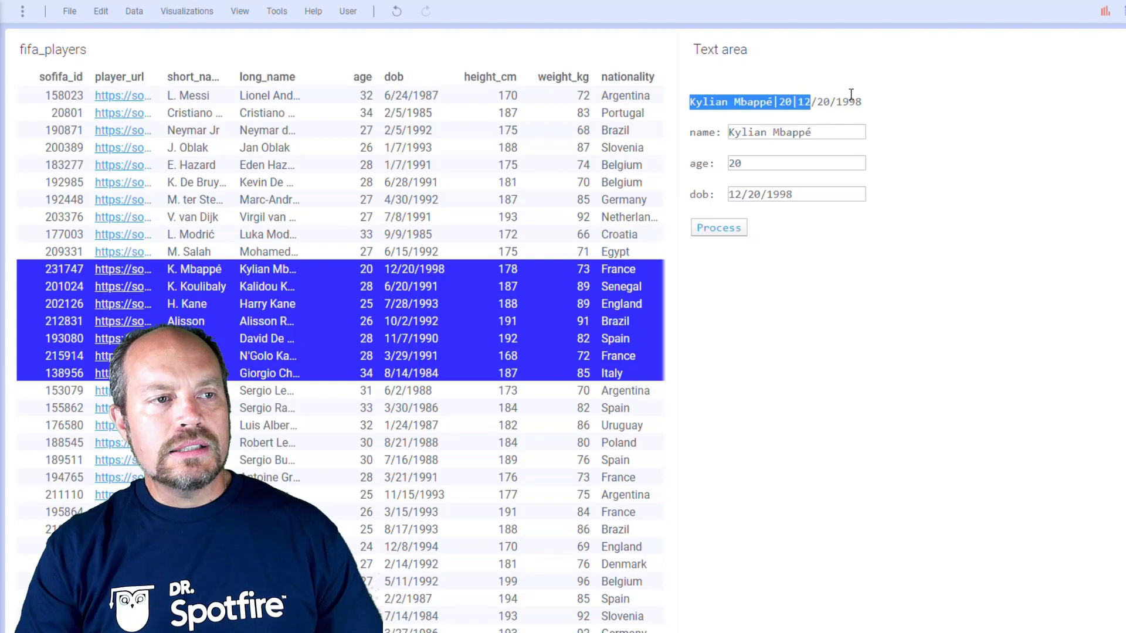
{"action": "left_click", "coordinate": [856, 216]}
{"action": "left_click", "coordinate": [108, 19]}
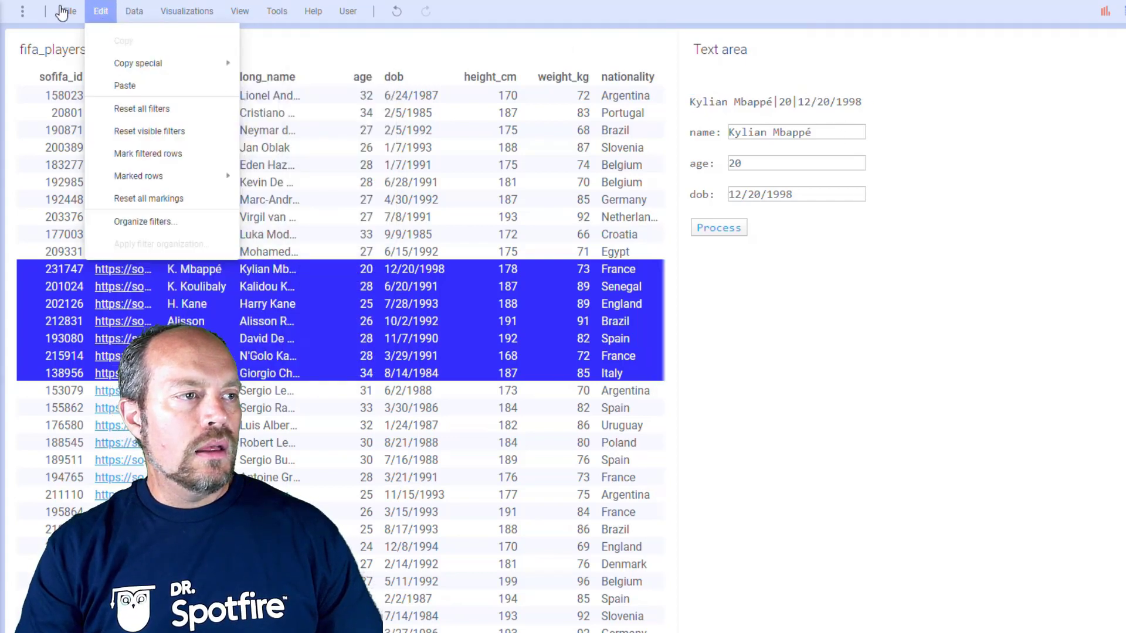
In Document Properties, check NameAgeDob's value and open its on-change script action.
{"action": "left_click", "coordinate": [504, 298]}
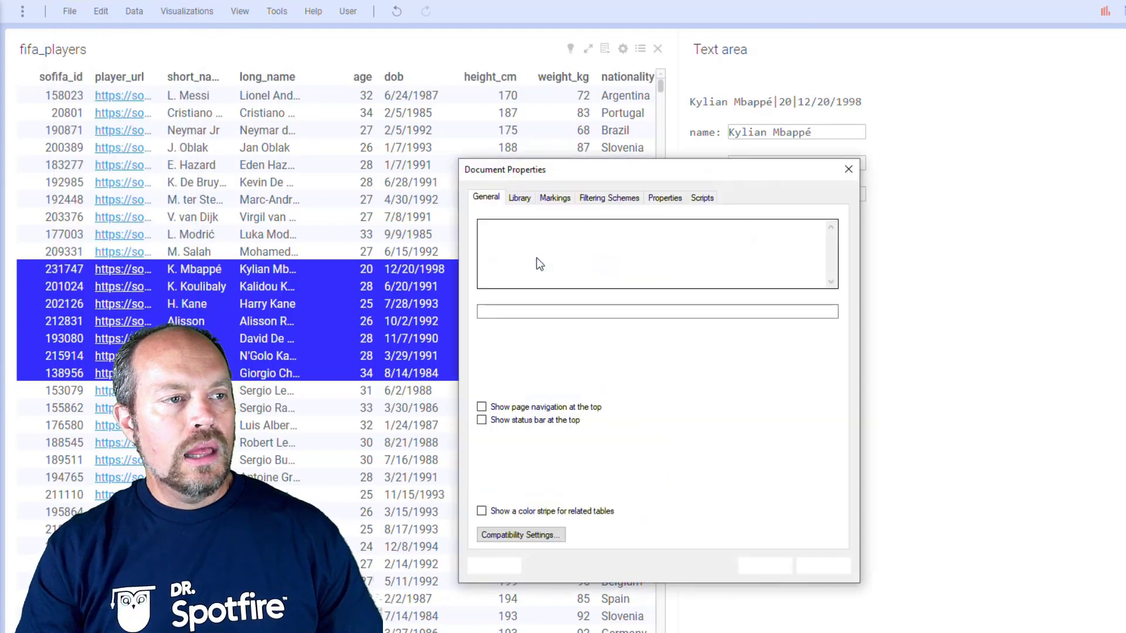
{"action": "left_click", "coordinate": [676, 199]}
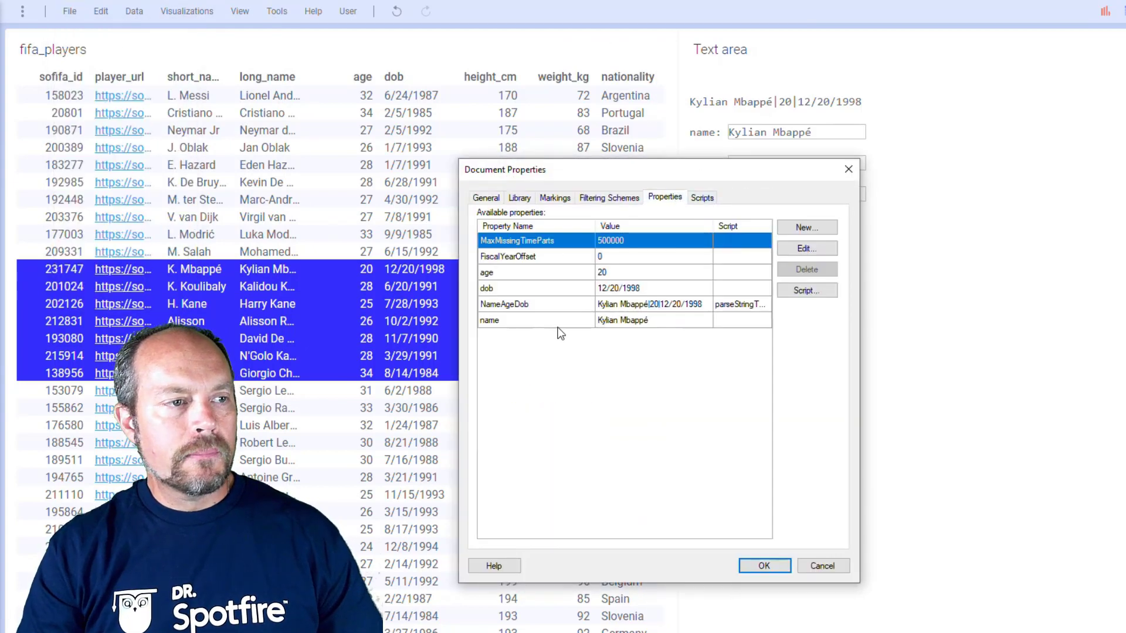
{"action": "left_click", "coordinate": [512, 306]}
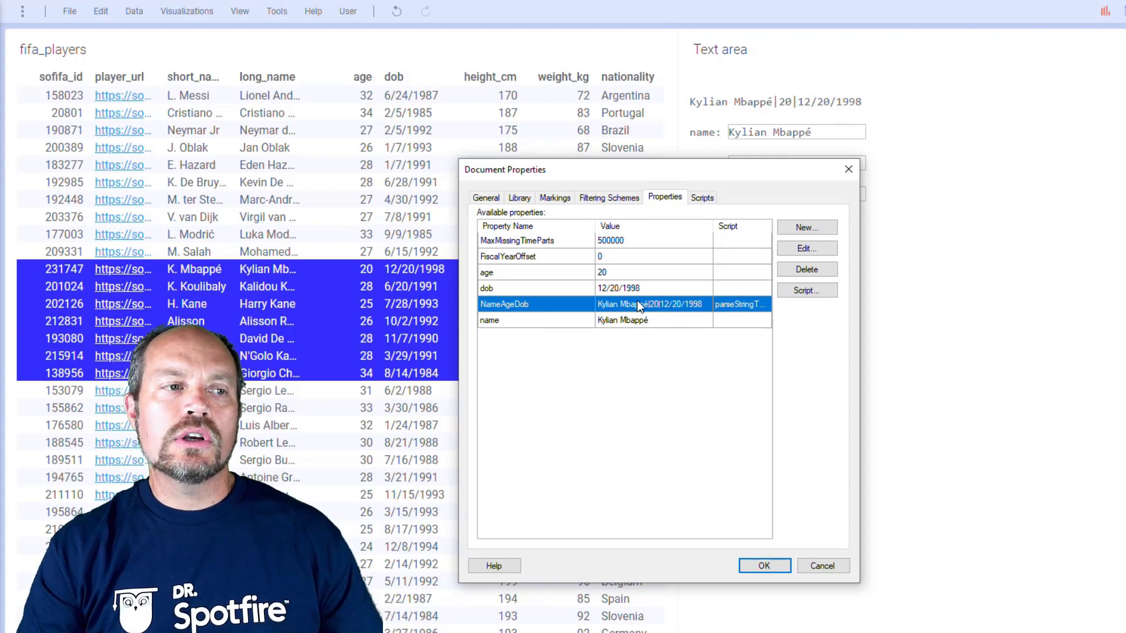
{"action": "left_click", "coordinate": [814, 248]}
{"action": "left_click", "coordinate": [738, 489]}
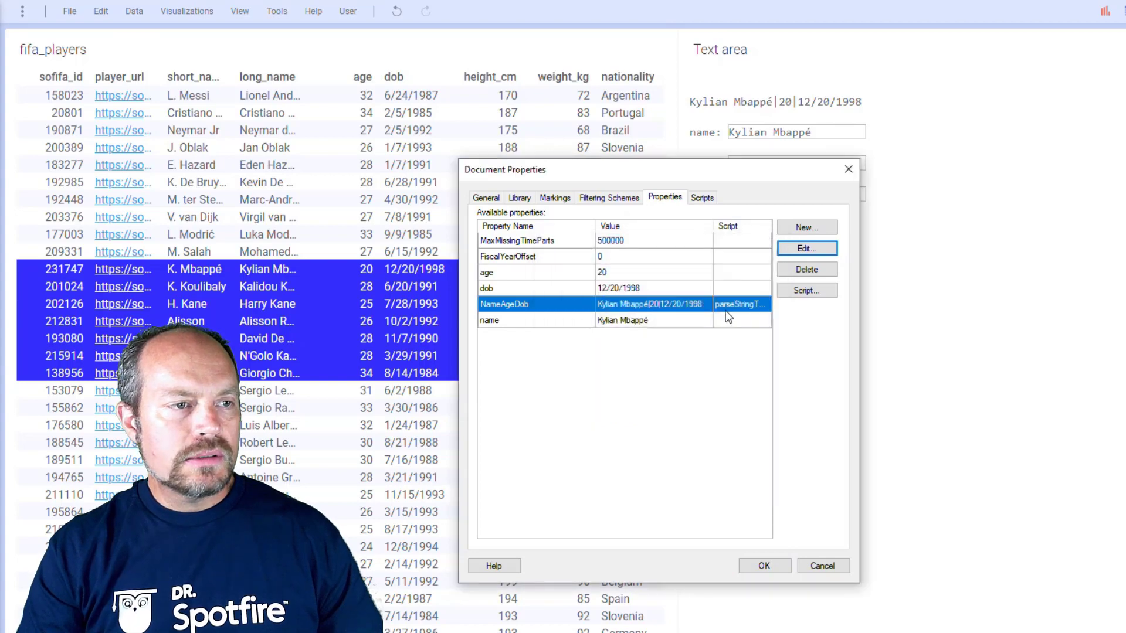
{"action": "left_click", "coordinate": [803, 291]}
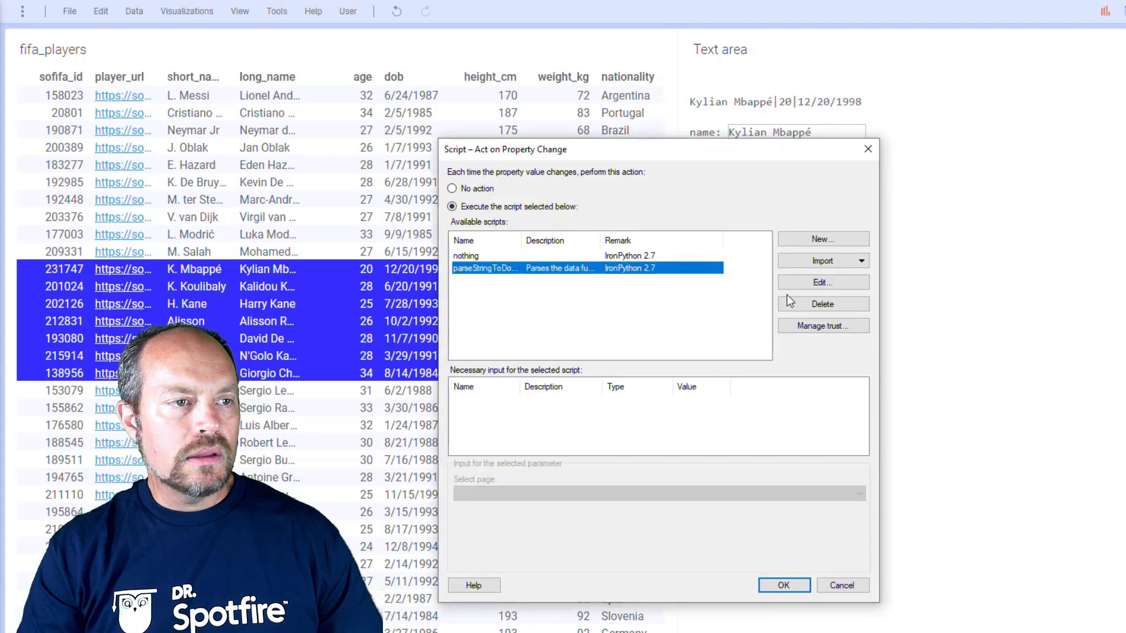
Open the parseStringToDocProps code and examine how it splits NameAgeDob on the | separator.
{"action": "left_click", "coordinate": [809, 282]}
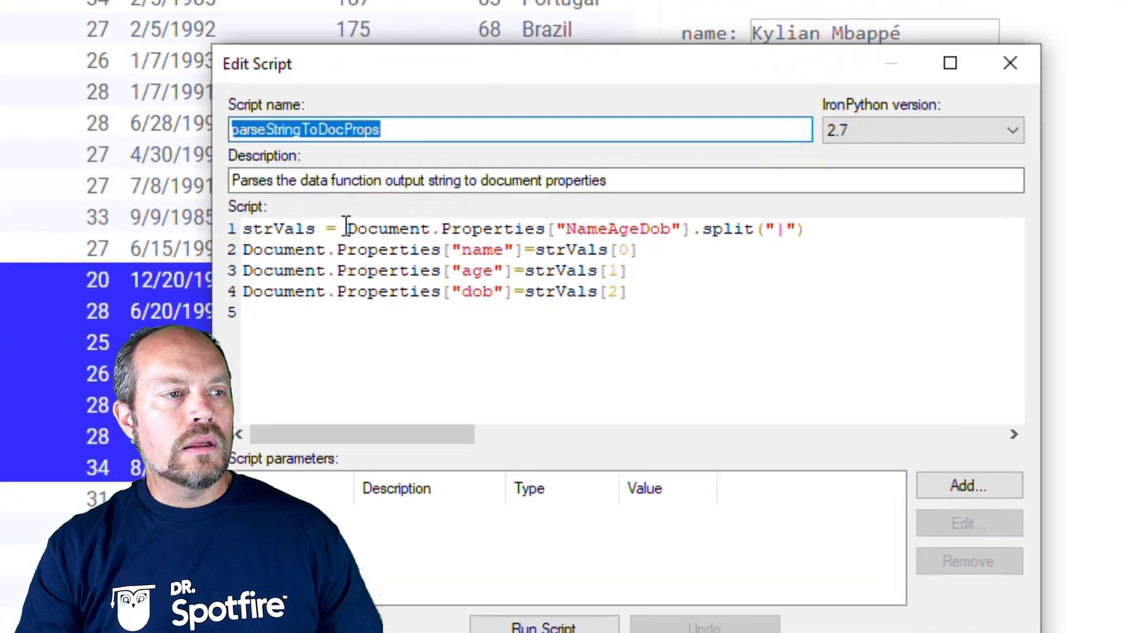
{"action": "left_click_drag", "start_coordinate": [505, 241], "coordinate": [614, 238]}
{"action": "left_click_drag", "start_coordinate": [532, 214], "coordinate": [684, 226]}
{"action": "left_click", "coordinate": [633, 249]}
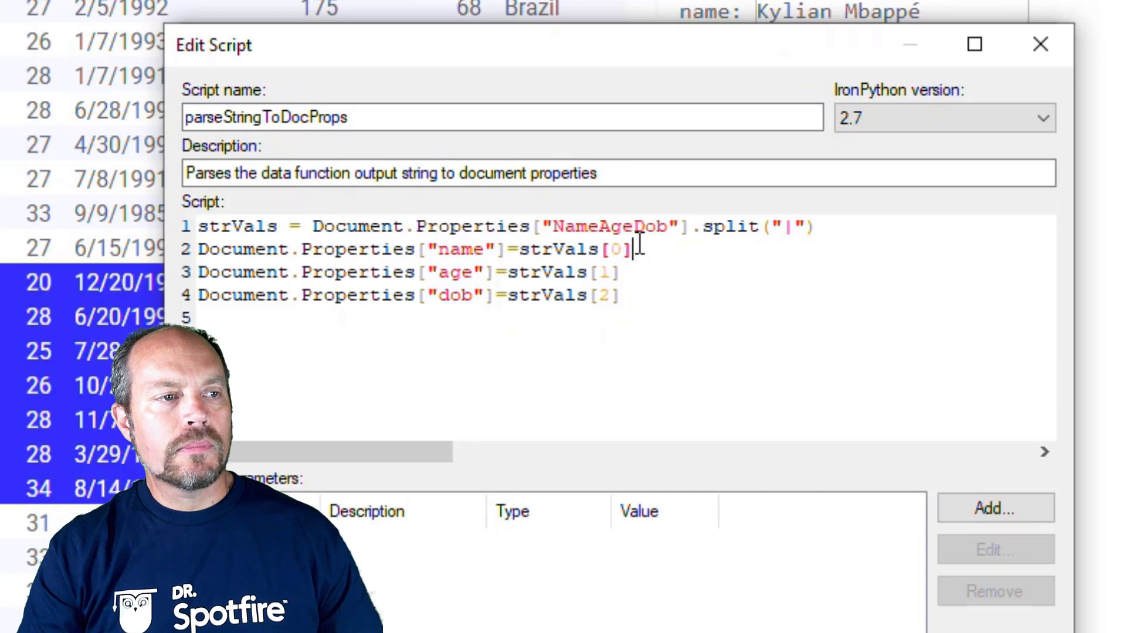
{"action": "double_click", "coordinate": [627, 227]}
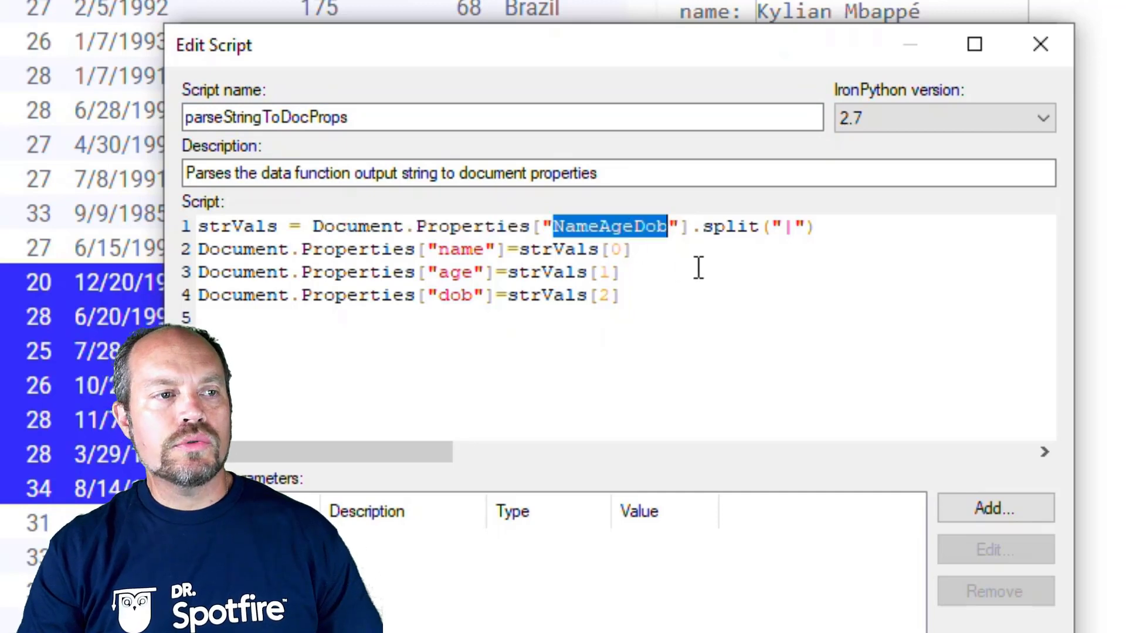
{"action": "left_click", "coordinate": [796, 235]}
{"action": "key", "text": "shift+Left"}
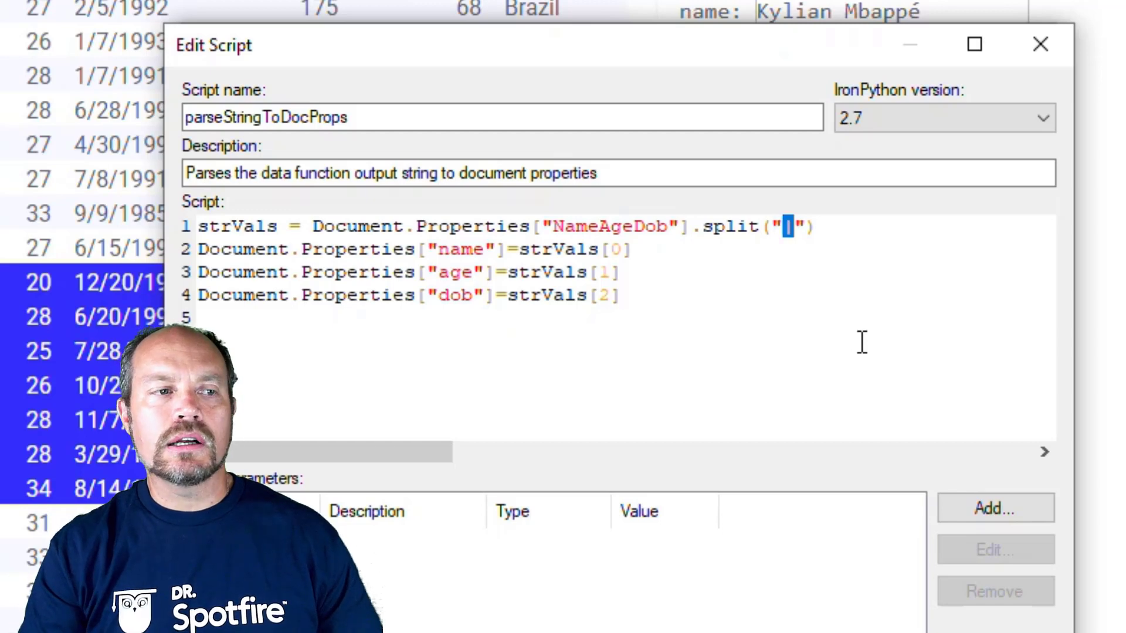
{"action": "left_click", "coordinate": [853, 249]}
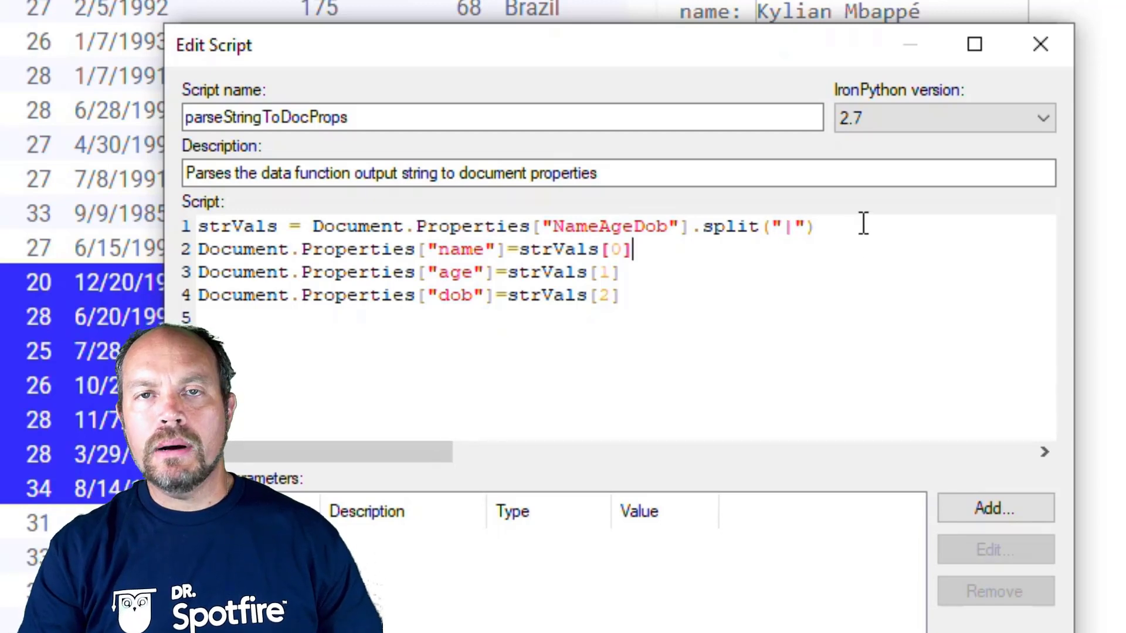
{"action": "left_click", "coordinate": [863, 223]}
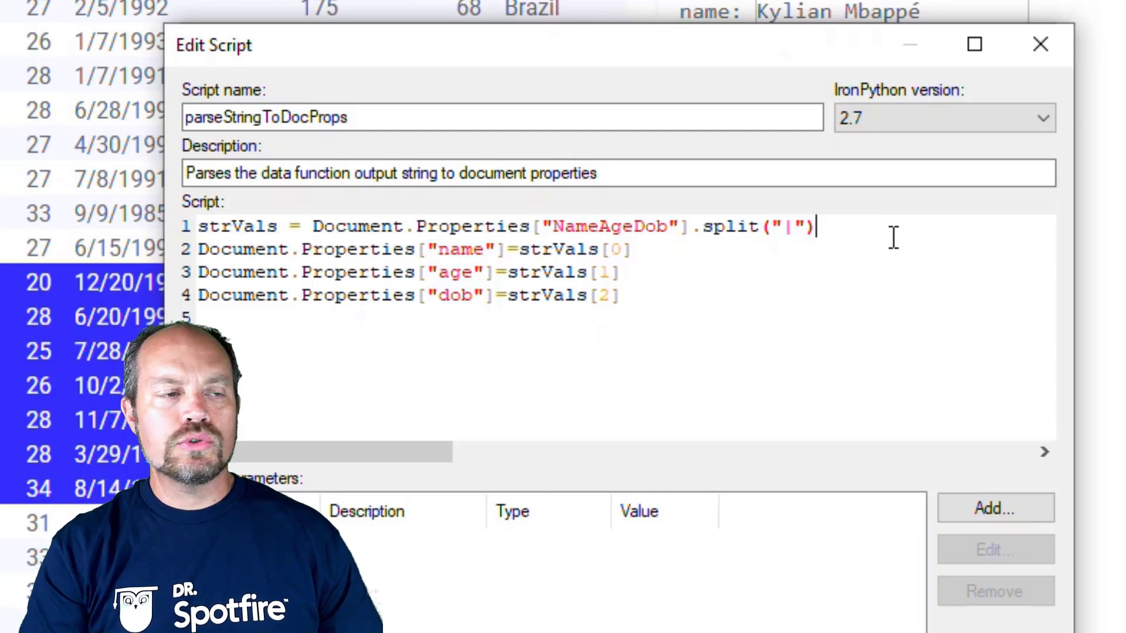
{"action": "key", "text": "Home"}
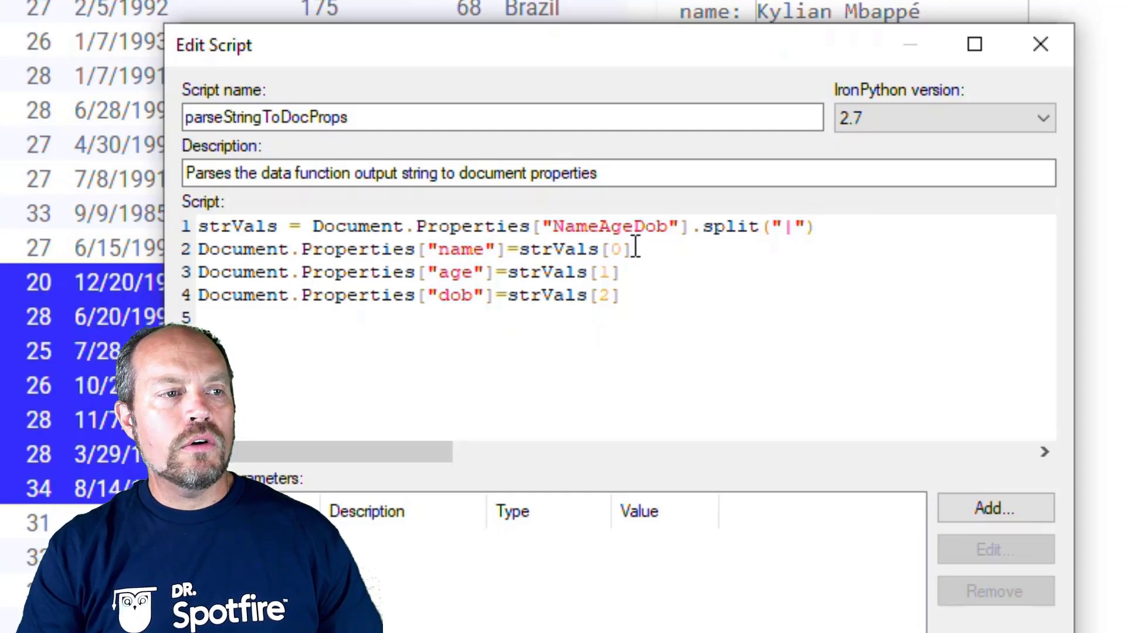
Review how strVals values fill the name and age properties, then OK both script dialogs.
{"action": "left_click_drag", "start_coordinate": [518, 254], "coordinate": [645, 249]}
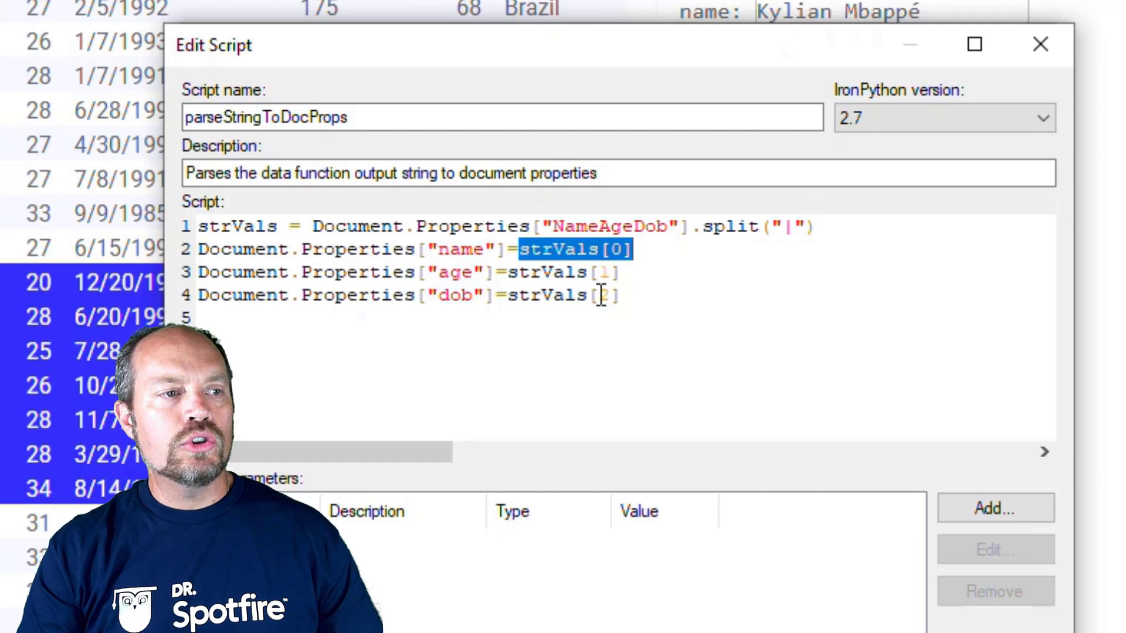
{"action": "double_click", "coordinate": [460, 251]}
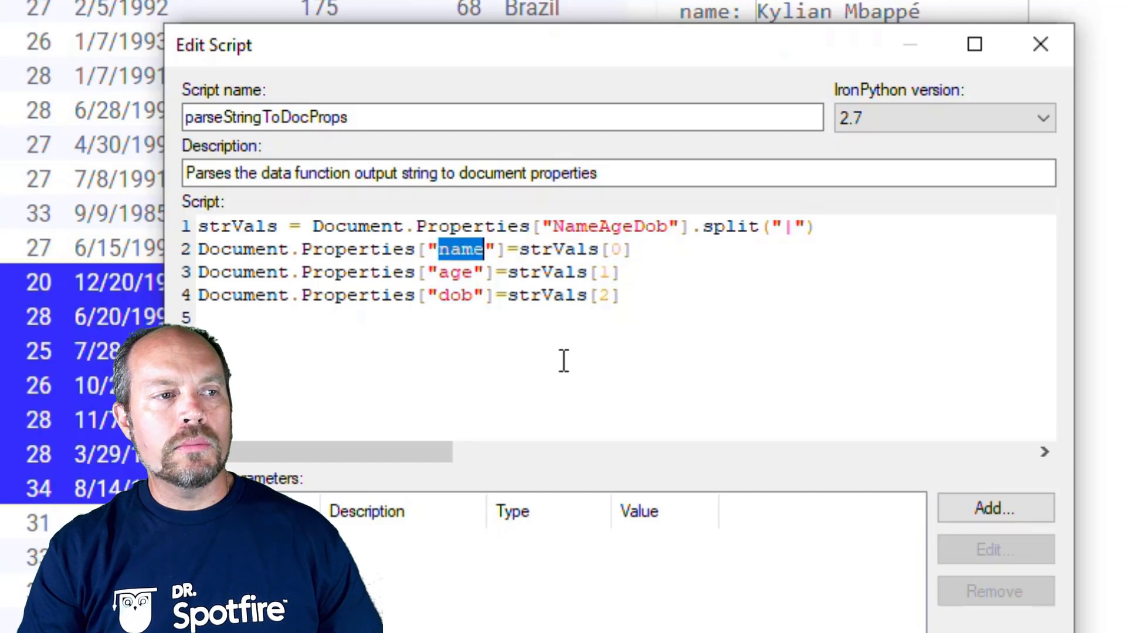
{"action": "left_click", "coordinate": [622, 333]}
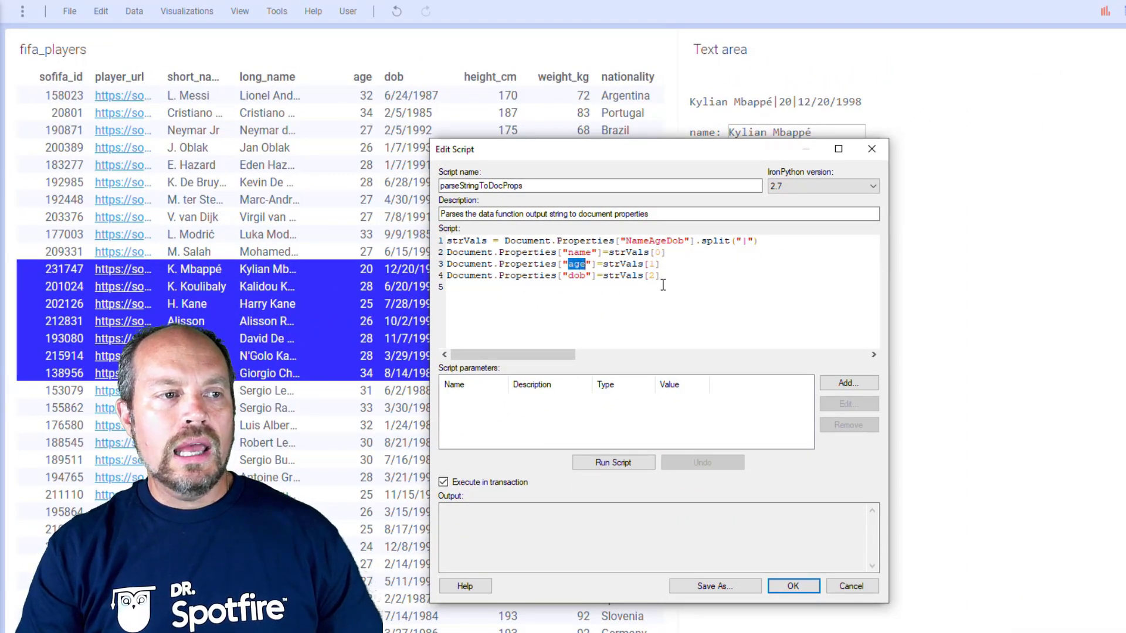
{"action": "left_click", "coordinate": [602, 337]}
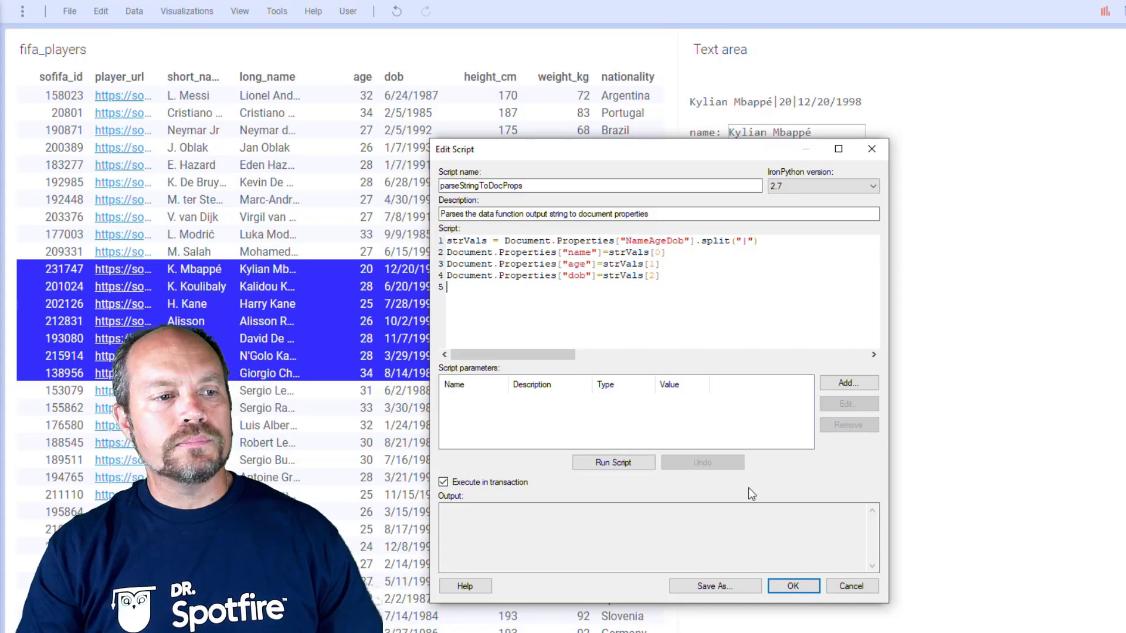
{"action": "left_click", "coordinate": [793, 585]}
{"action": "left_click", "coordinate": [793, 585]}
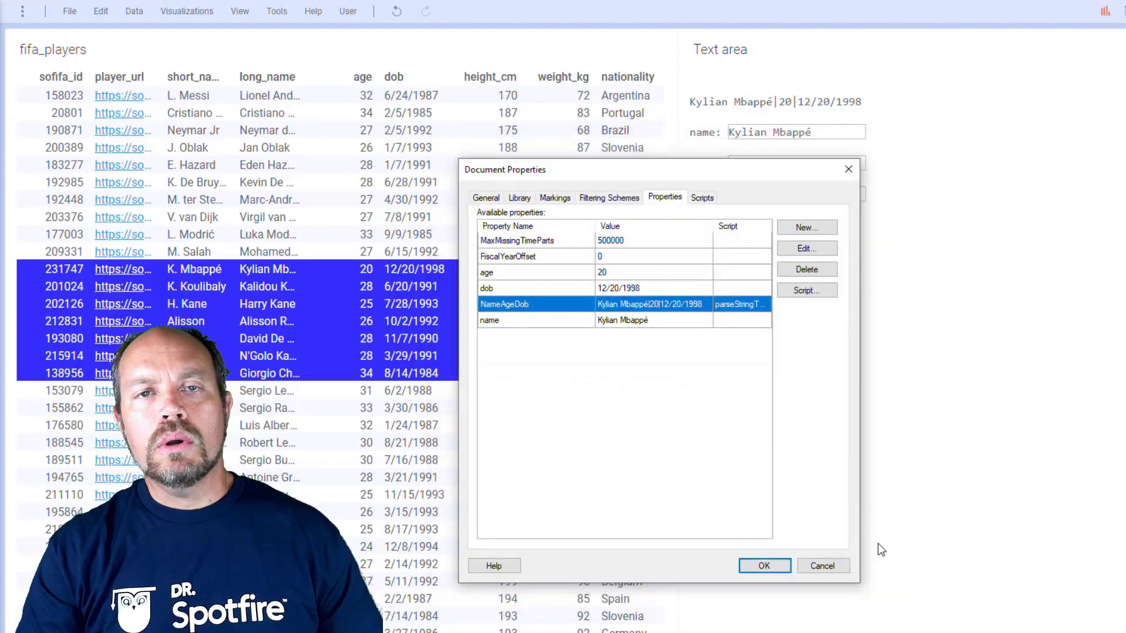